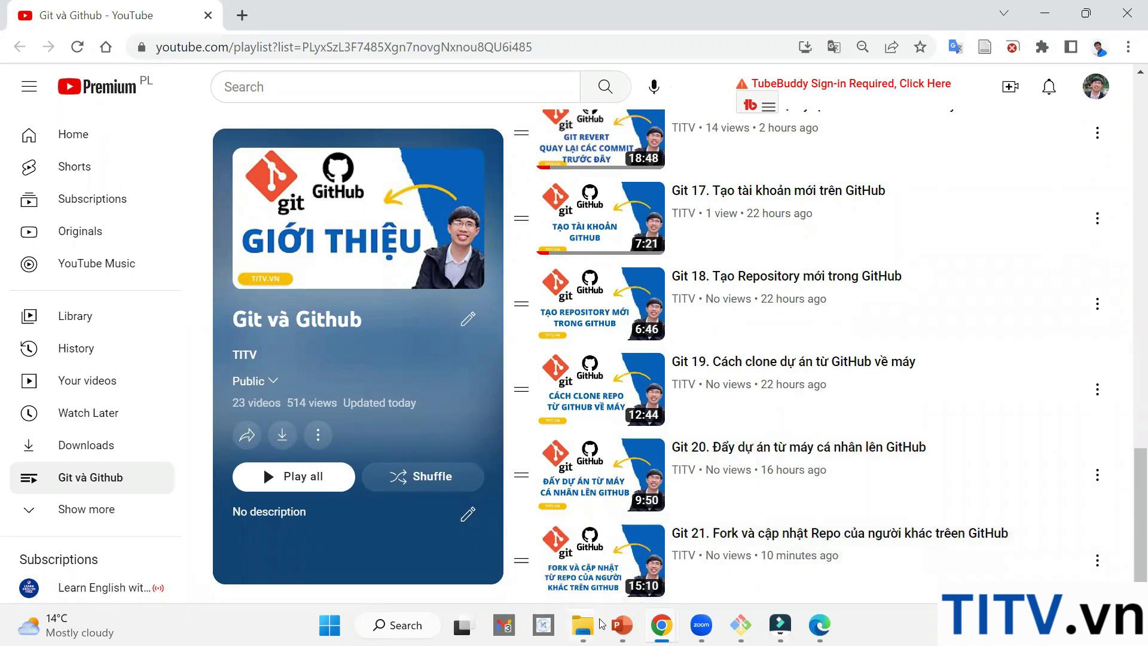
Step: Switch to Git Bash, list the repository's remotes with git remote -v, and examine the origin and newUpstream addresses
mouse_move(582, 625)
left_click(740, 625)
type("git ")
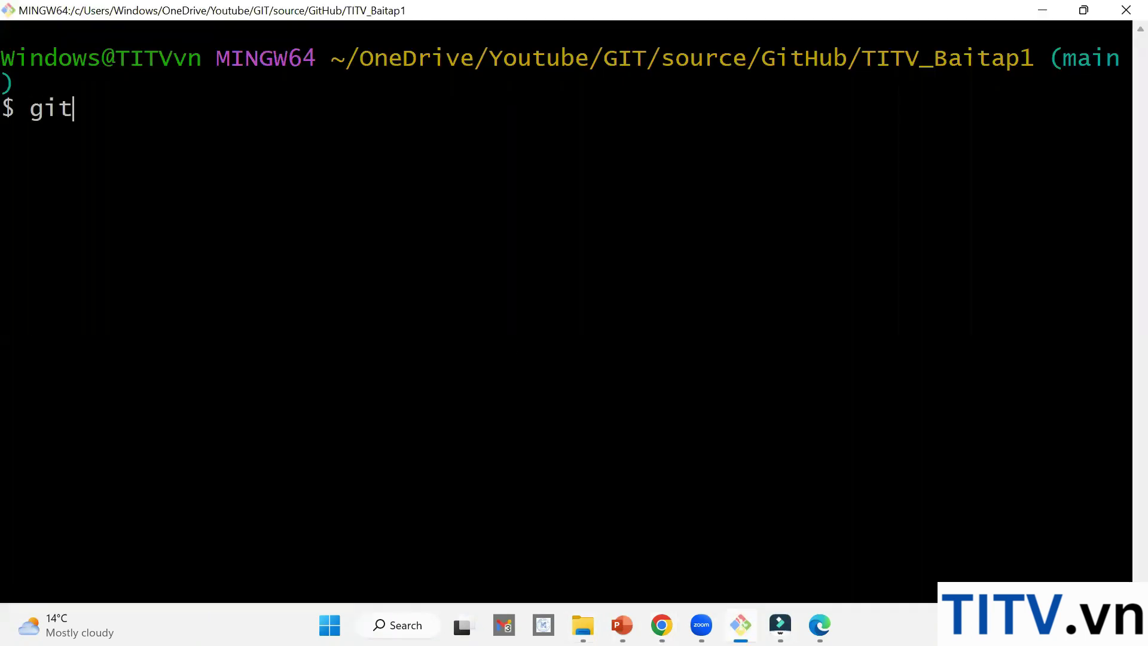
type("remote -v")
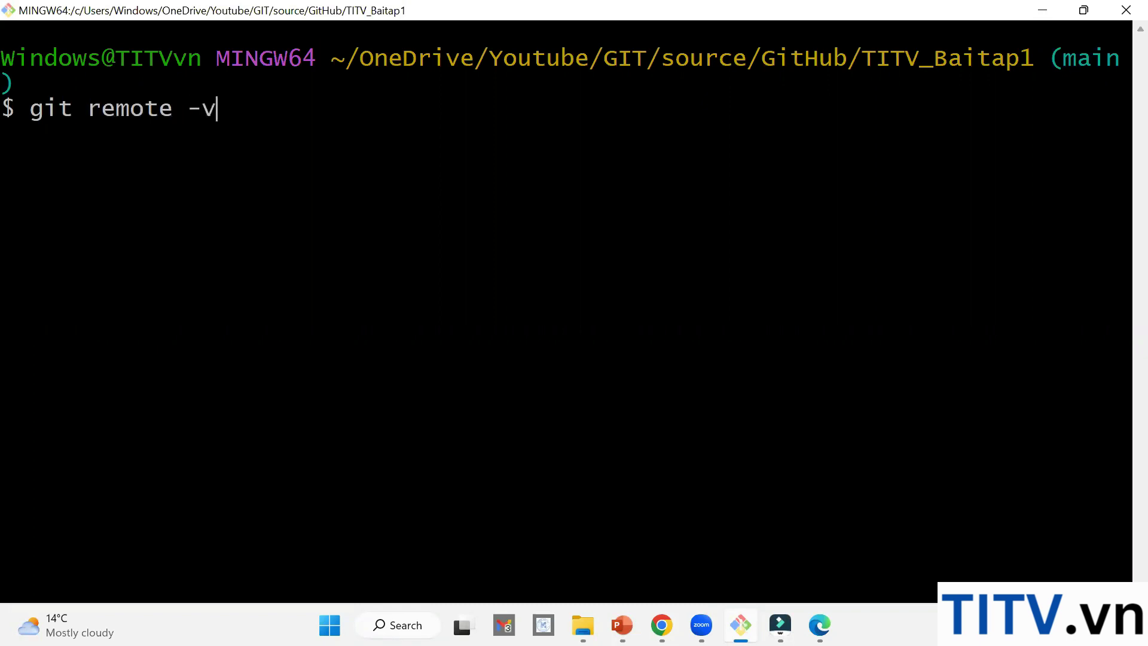
key("Return")
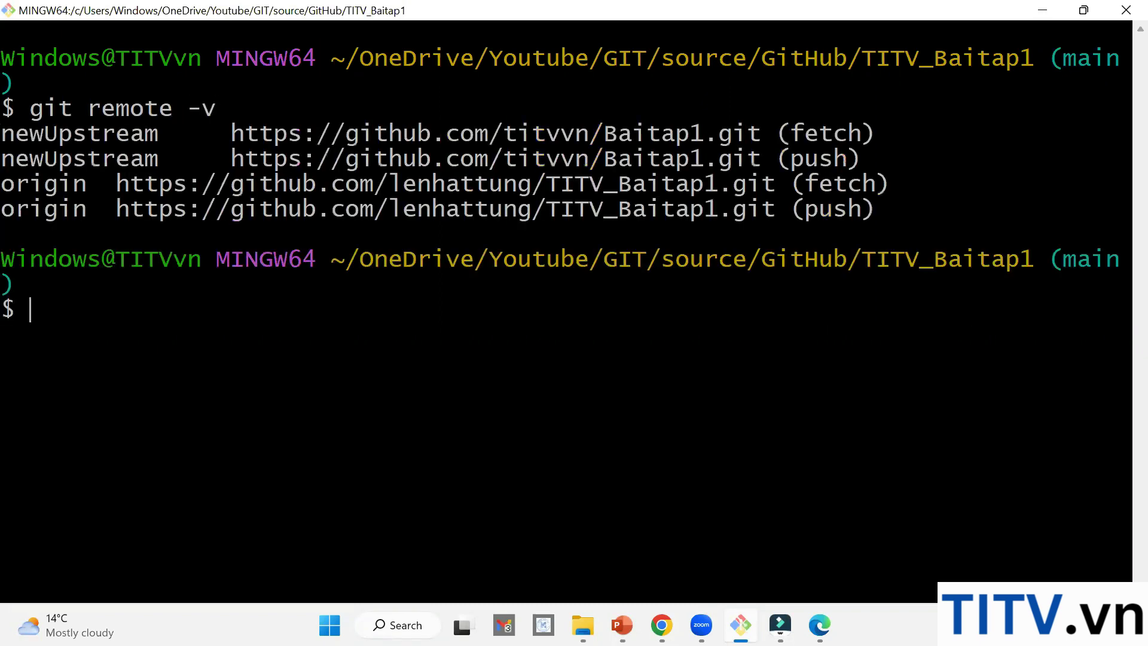
left_click_drag(43, 183, 777, 216)
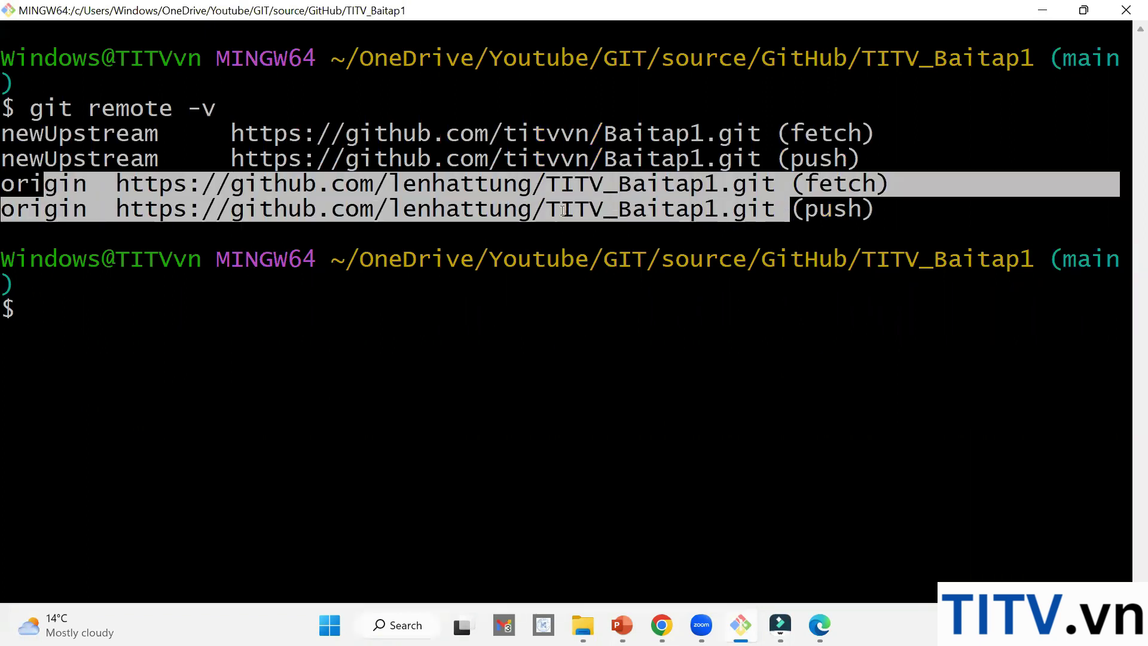
left_click(106, 282)
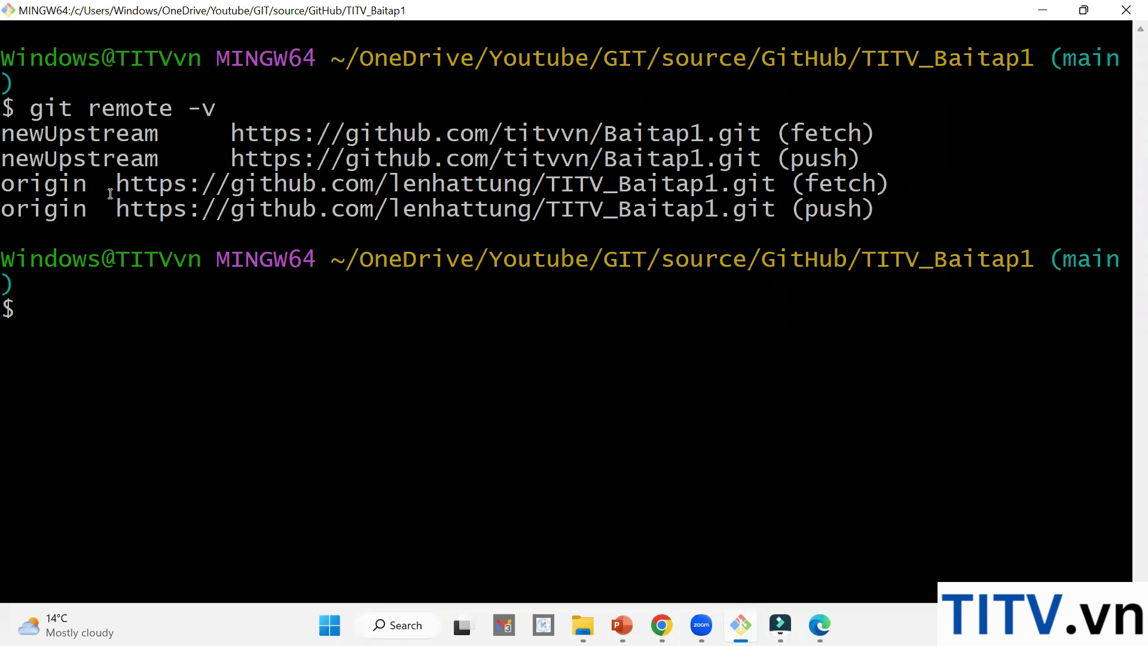
left_click_drag(116, 183, 695, 184)
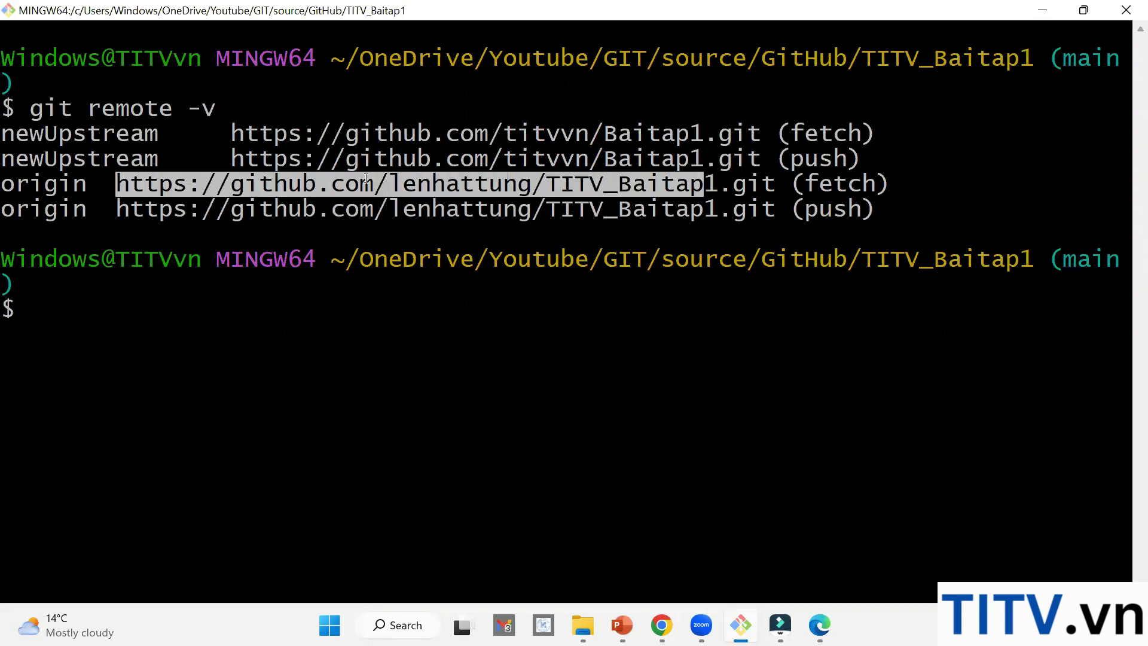
double_click(443, 183)
double_click(539, 136)
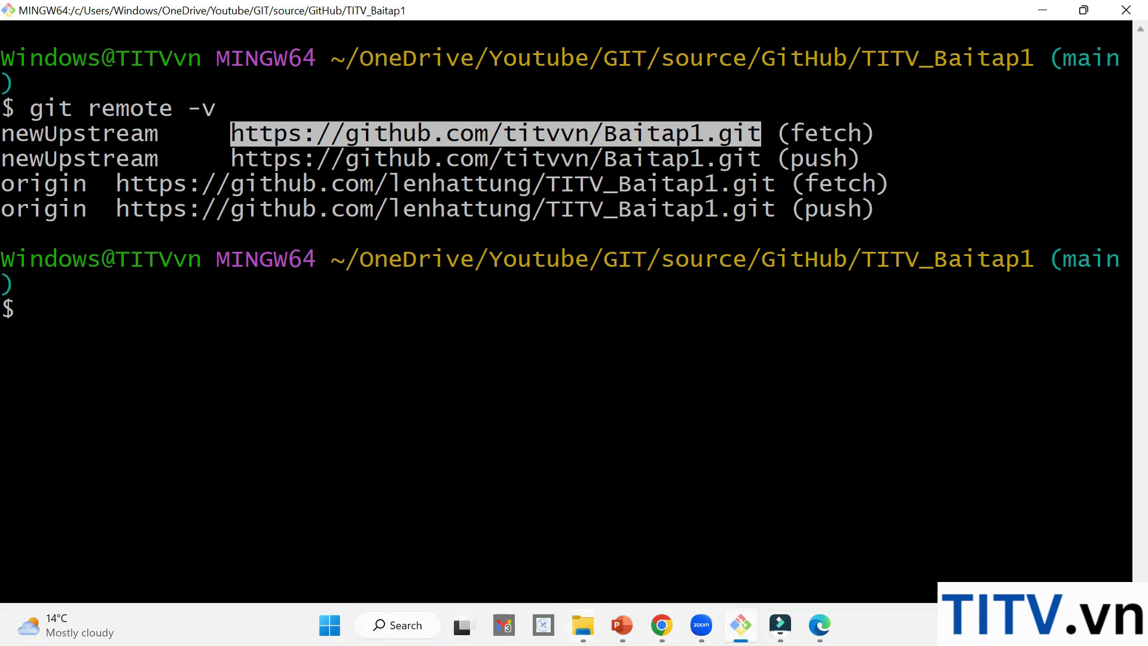
Step: Switch to File Explorer and create a text document named Dong Gop Moi.txt in the TITV_Baitap1 folder
mouse_move(583, 624)
left_click(538, 546)
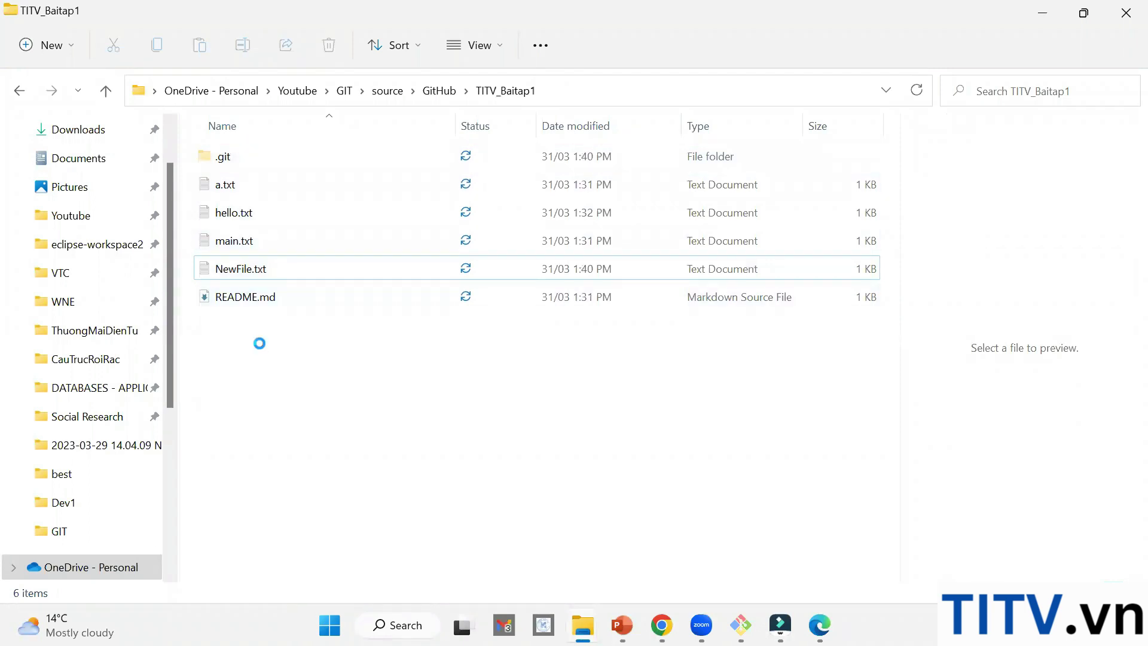
right_click(261, 347)
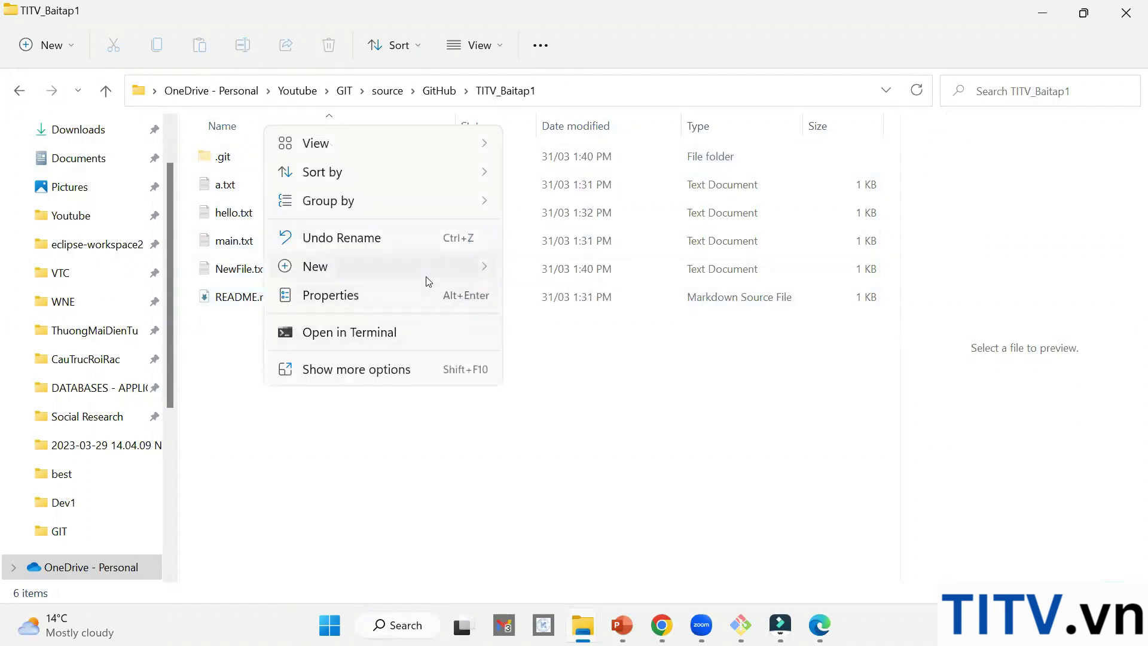
mouse_move(428, 281)
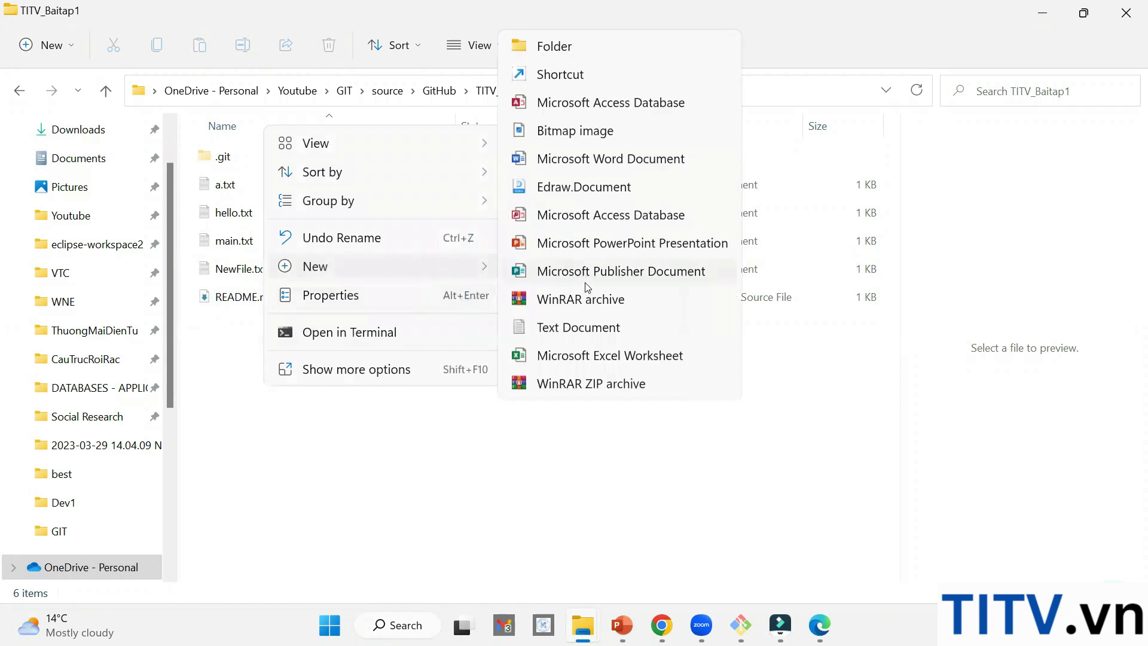
left_click(544, 330)
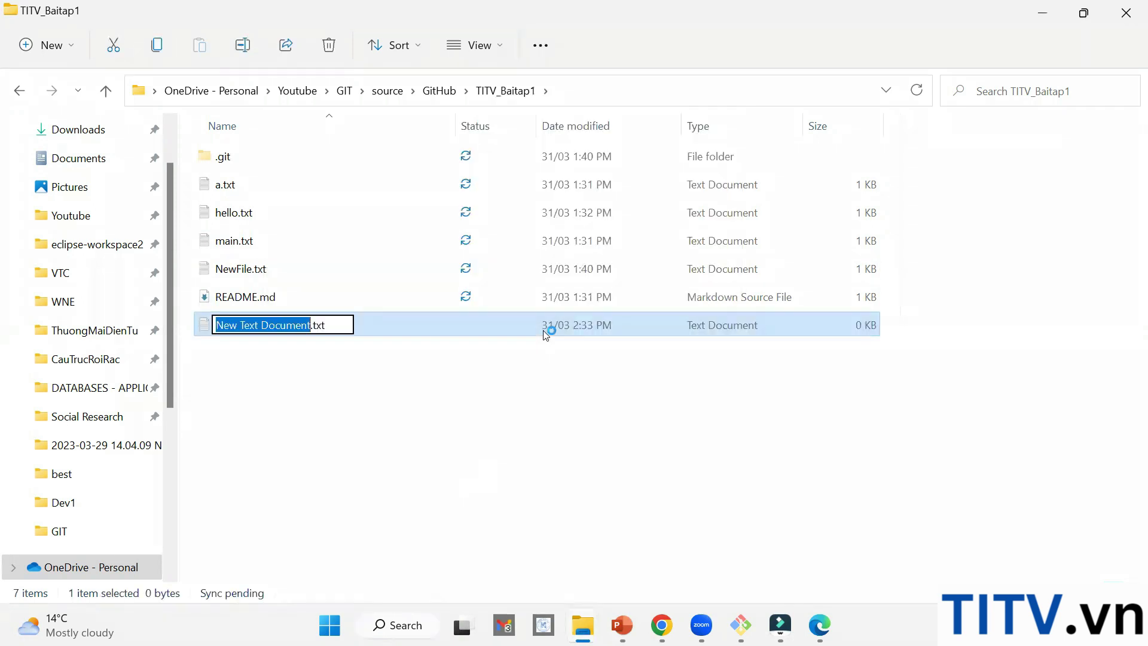
type("Dong")
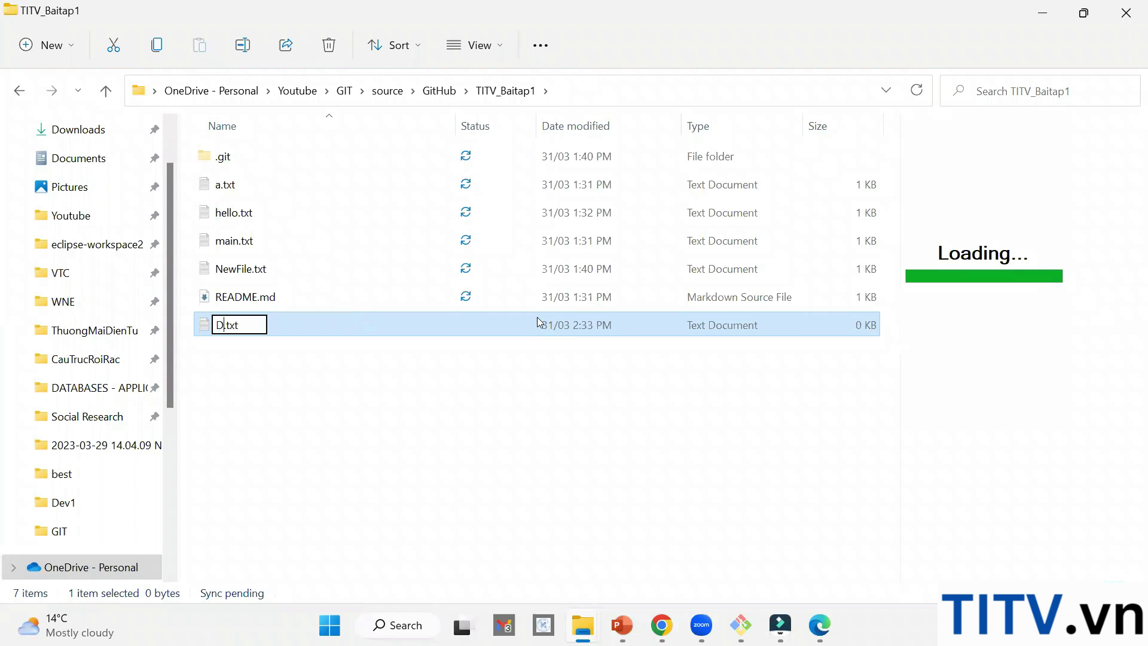
type(" Gop Moi")
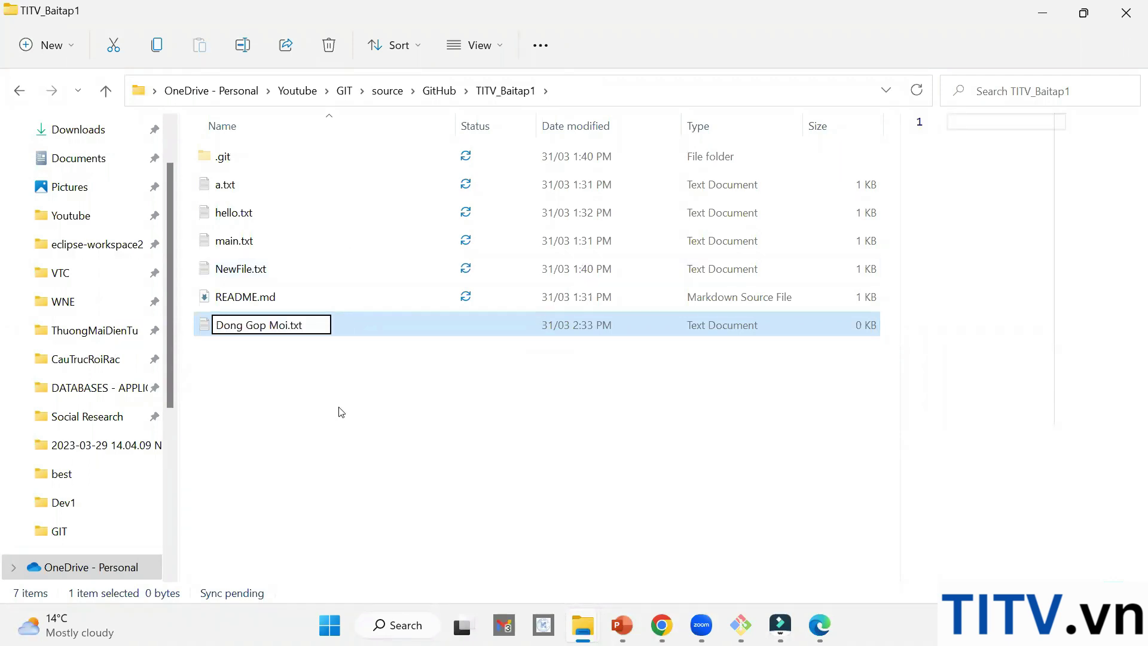
key("Escape")
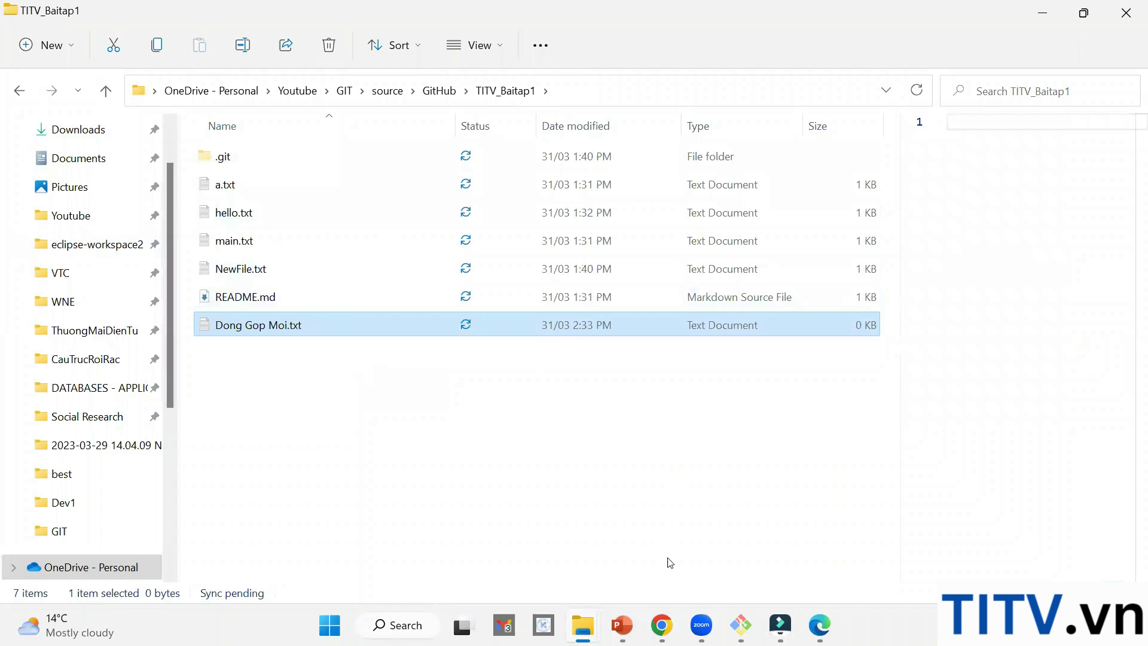
Step: Switch to the incognito Chrome window, open github.com/titvvn/Baitap1, and check the signed-in account and the repository's files
left_click(655, 624)
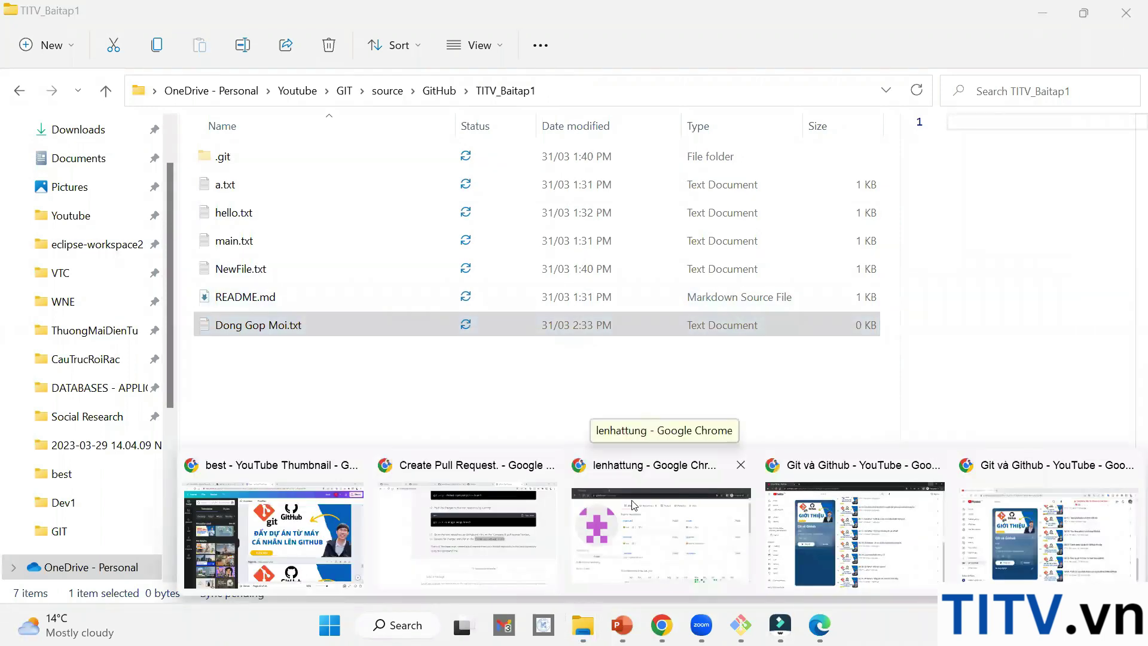
left_click(668, 501)
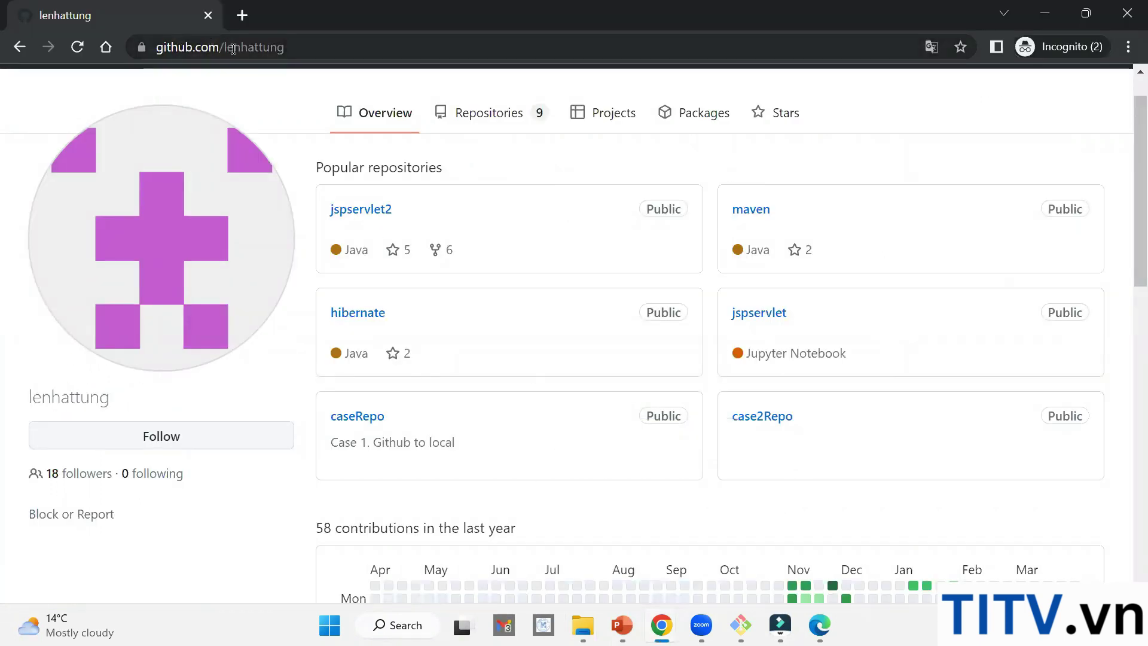
double_click(296, 47)
type("titvvn/Baitap1")
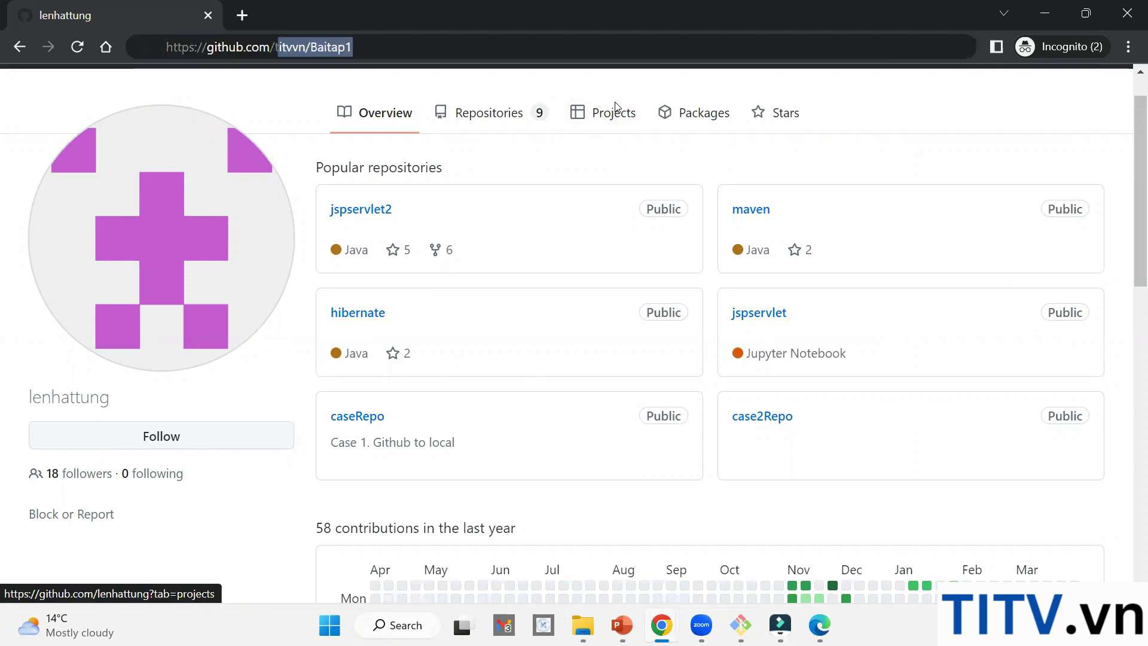
key("Return")
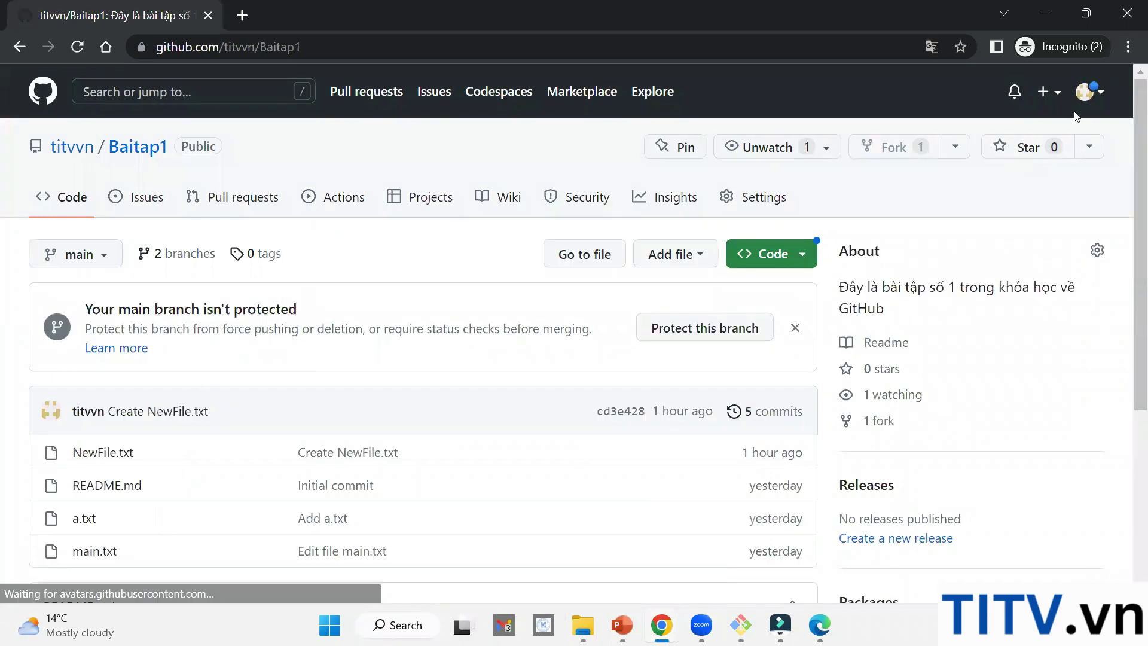
left_click(1087, 91)
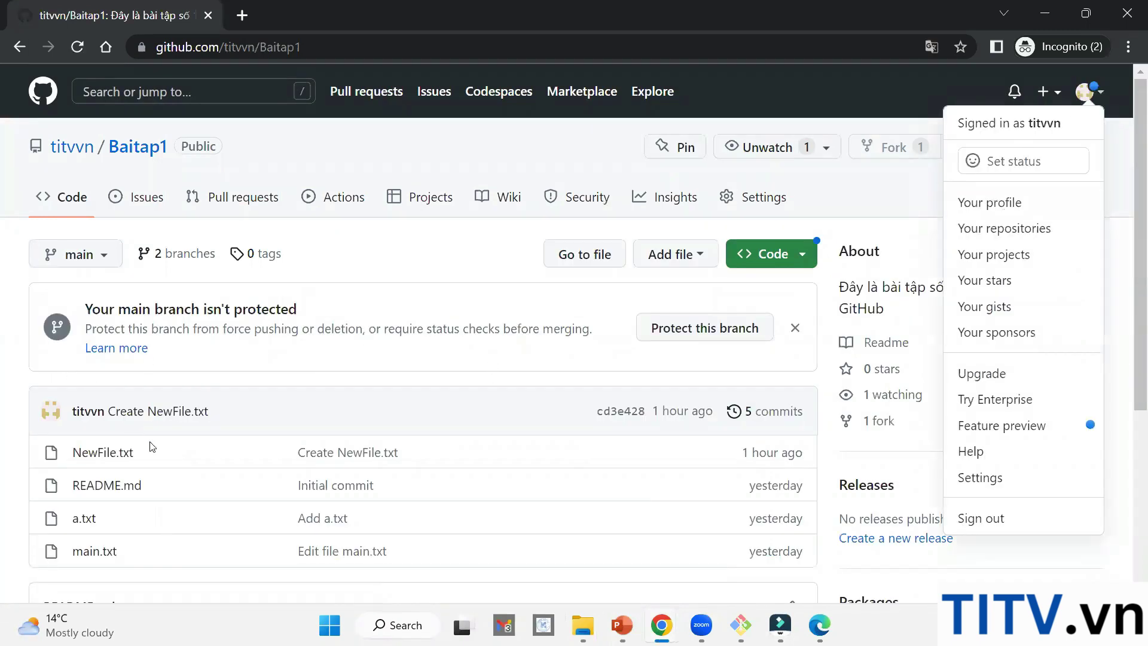
scroll(187, 363, "down", 3)
scroll(194, 341, "up", 3)
Step: Return to Git Bash and compare the account names in the origin and newUpstream addresses
left_click(741, 625)
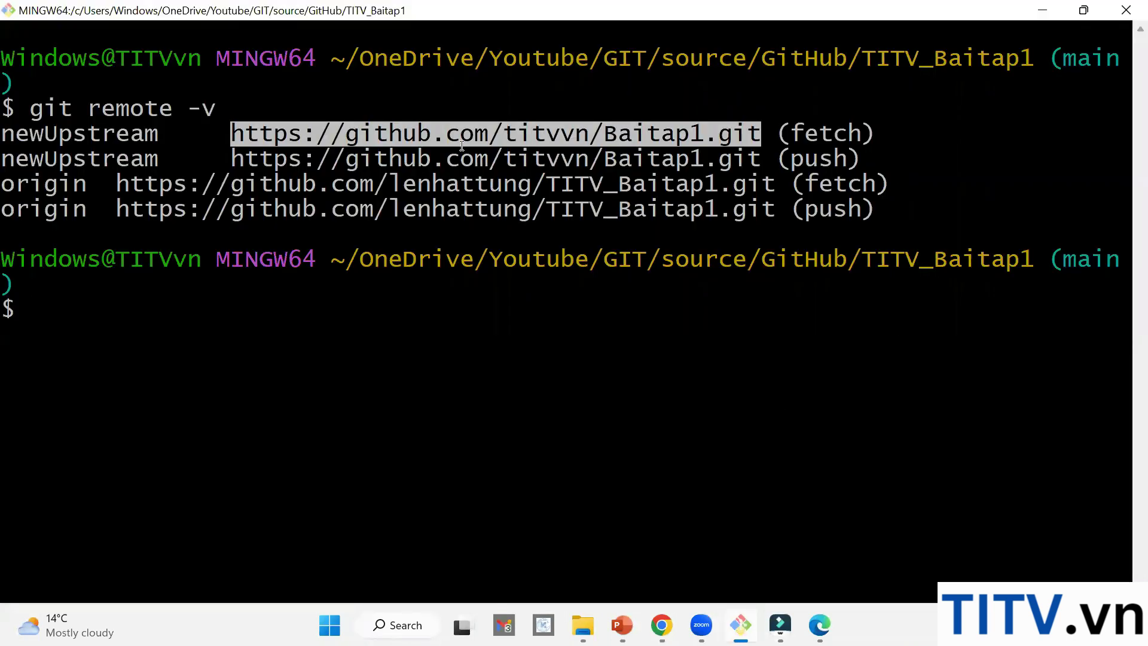
left_click(425, 179)
left_click_drag(402, 182, 518, 188)
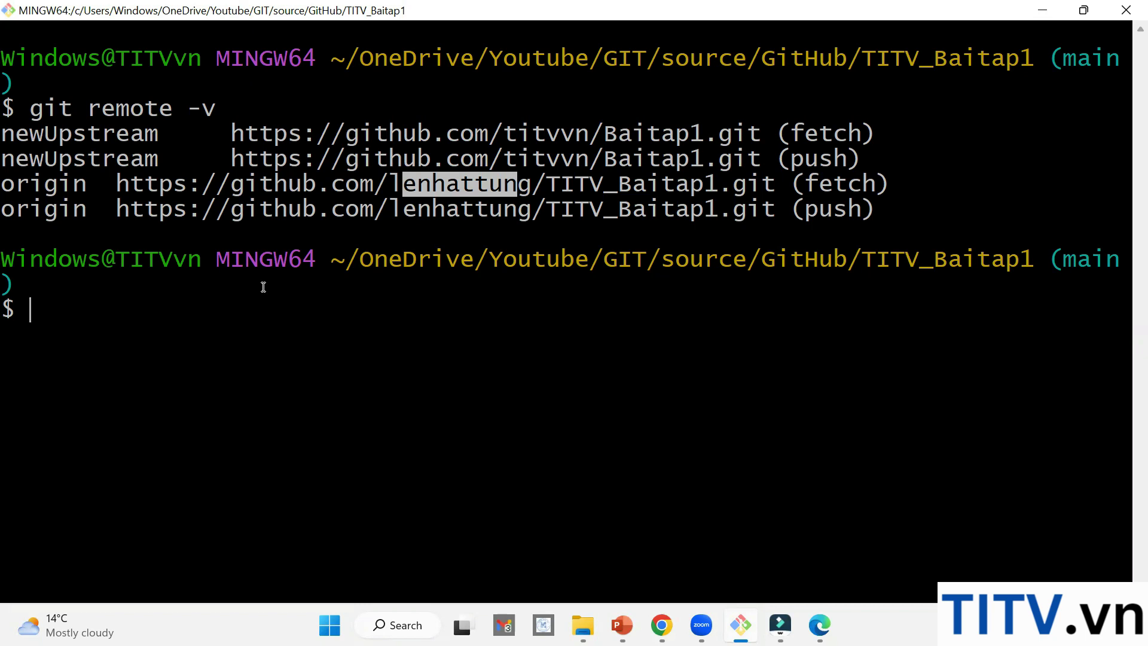
left_click_drag(503, 133, 660, 137)
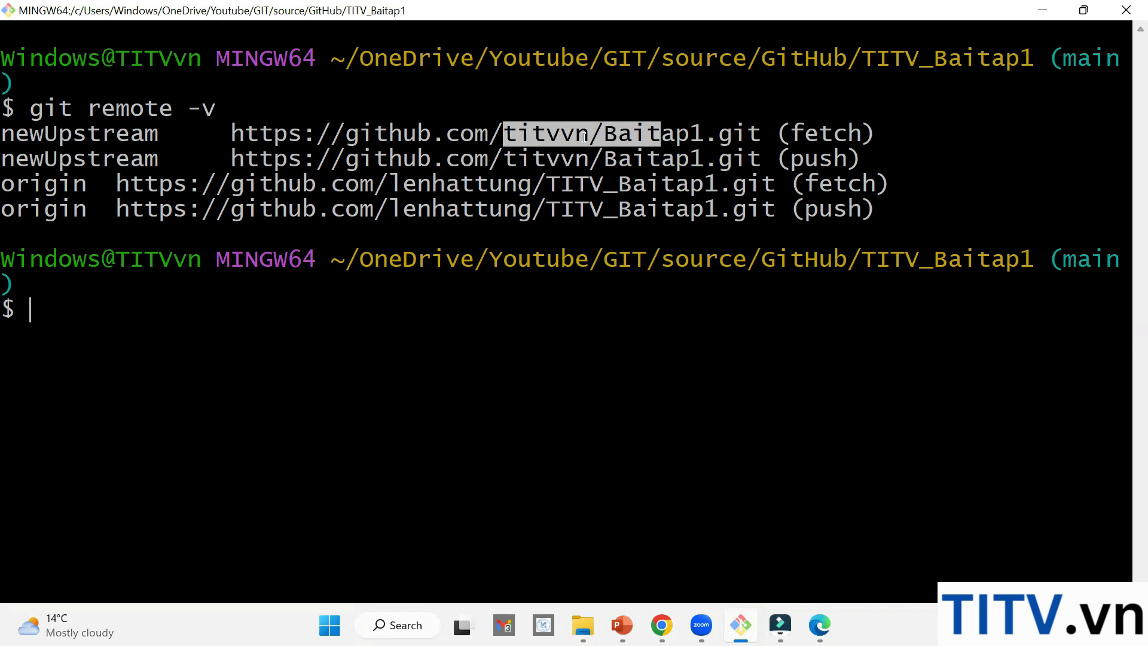
left_click(729, 386)
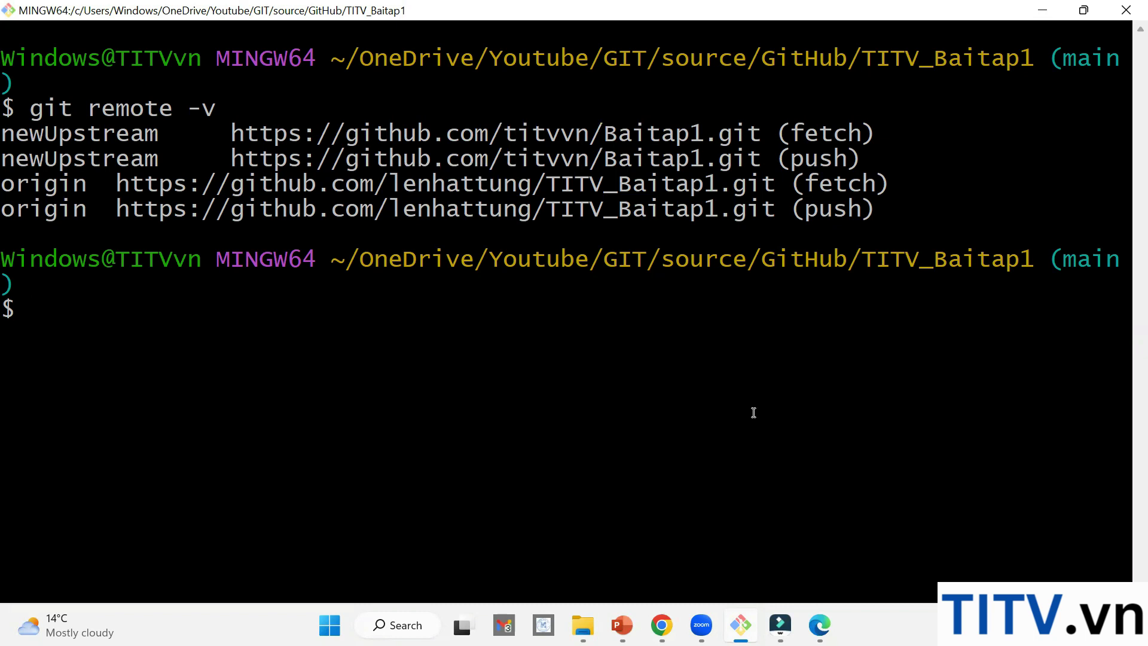
Step: Close the Create Pull Request Chrome window and bring up the incognito window showing titvvn/Baitap1
left_click(583, 622)
left_click(522, 558)
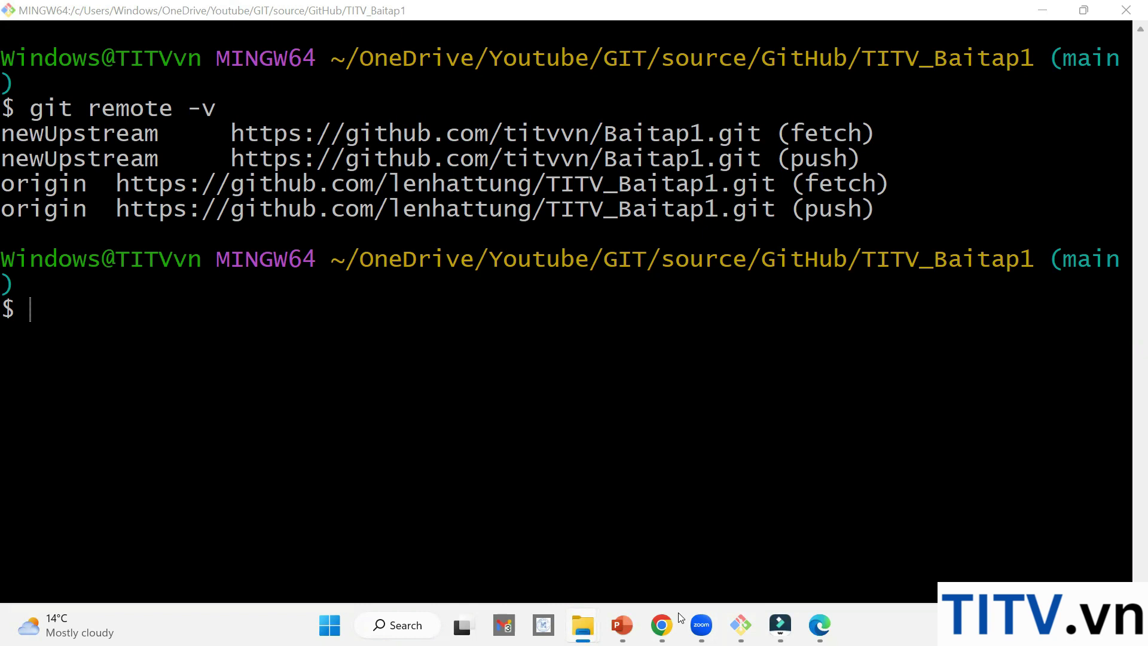
mouse_move(679, 619)
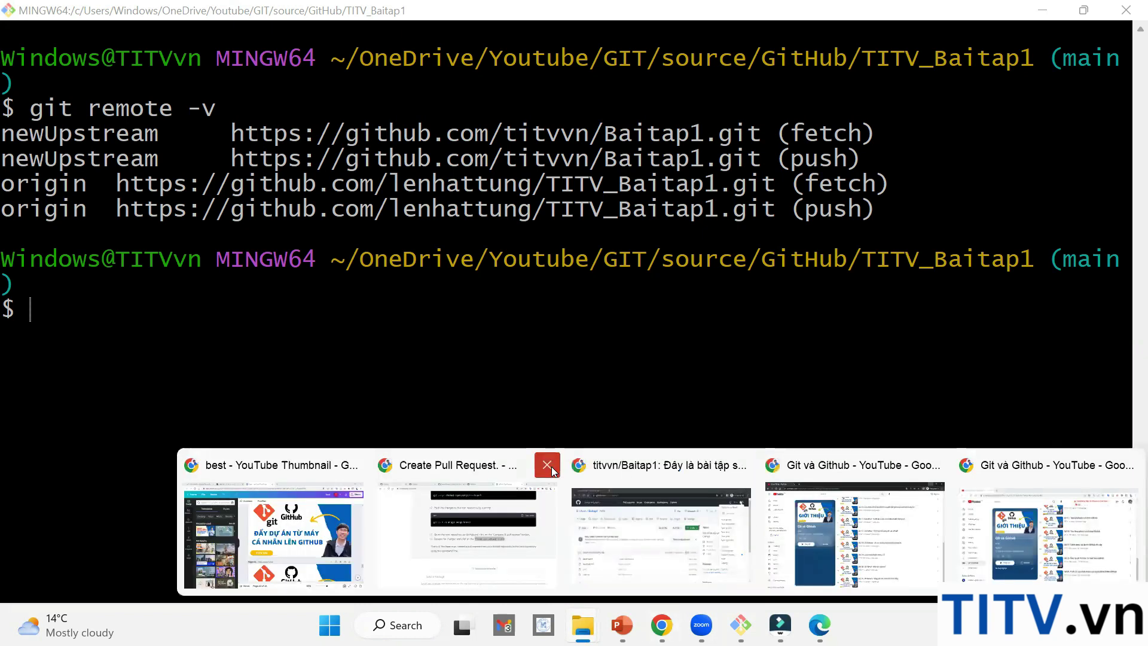
left_click(551, 470)
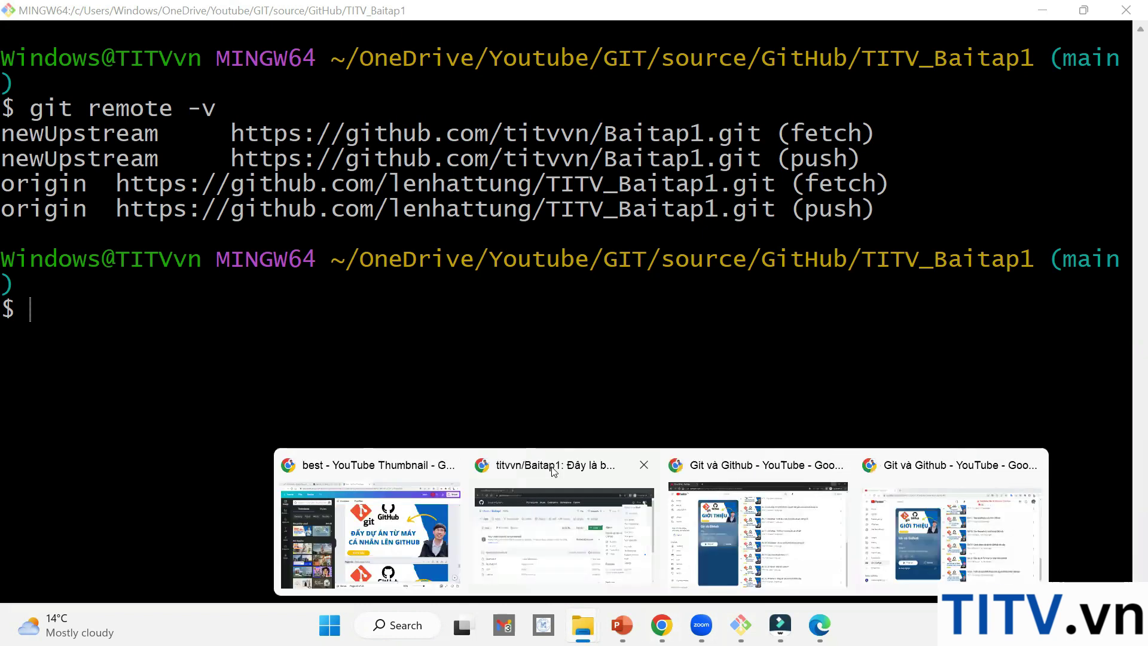
left_click(609, 498)
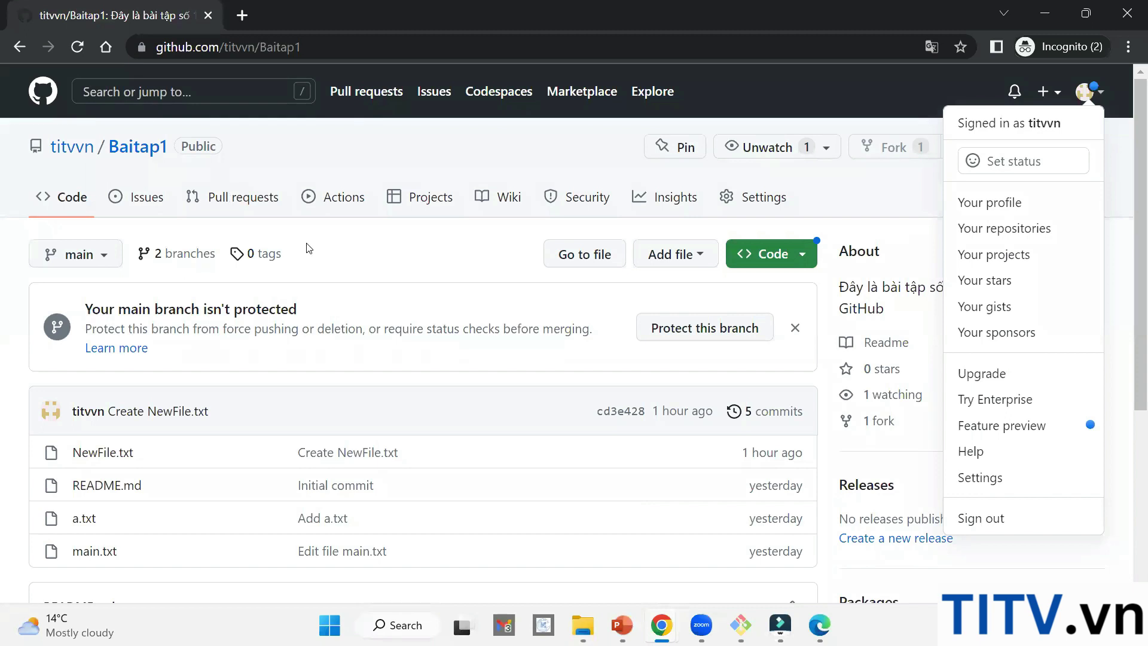
Step: In a maximized regular Chrome window on GitHub, expand the repository list, open the TITV_Baitap1 fork, and review its files
mouse_move(670, 604)
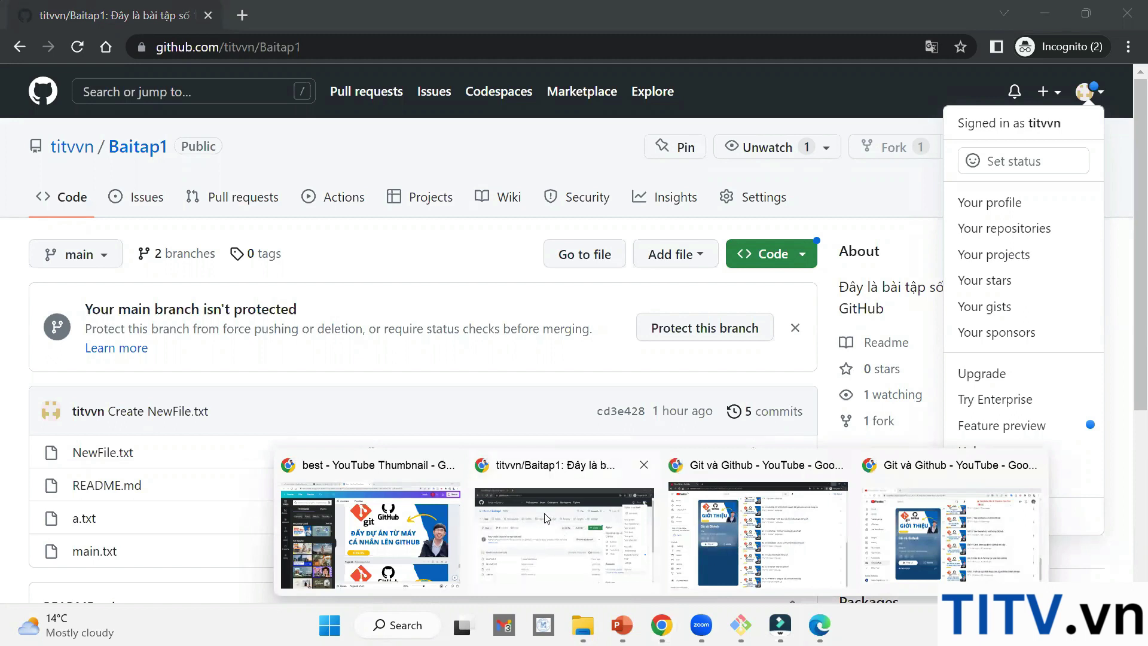
left_click(564, 535)
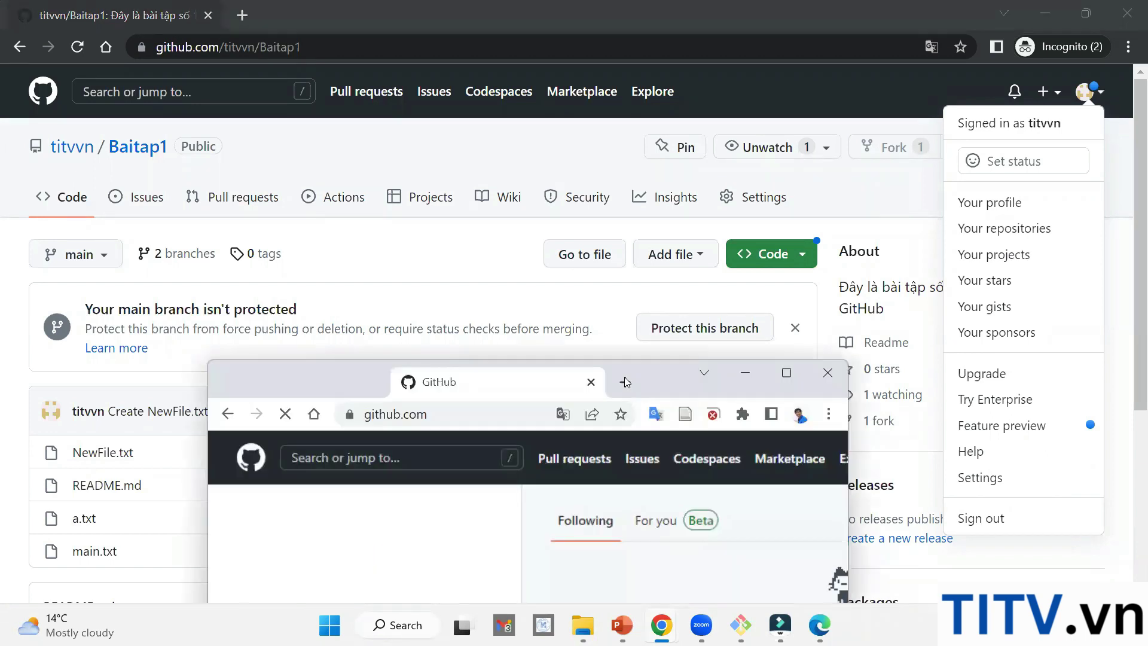
double_click(636, 388)
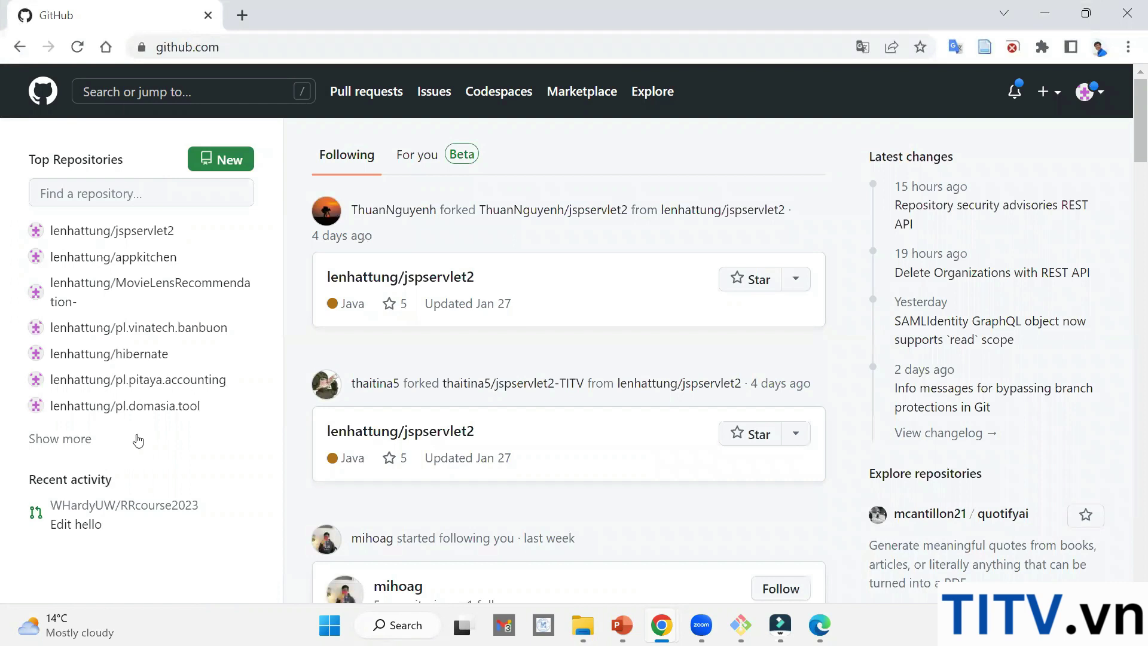
left_click(54, 439)
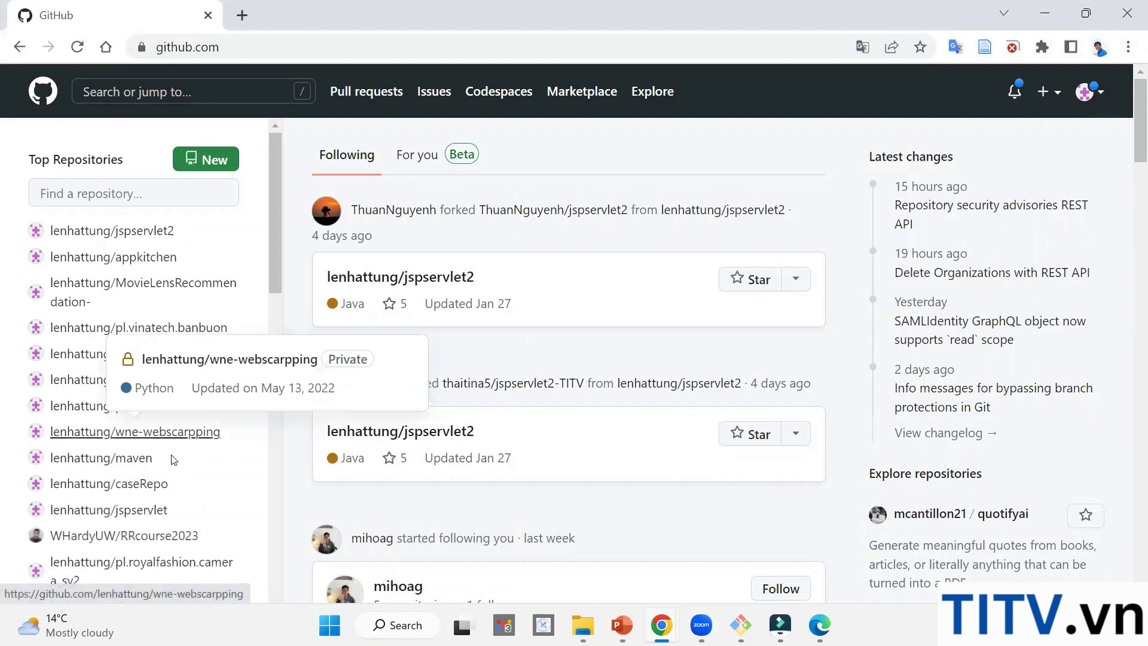
scroll(182, 358, "down", 6)
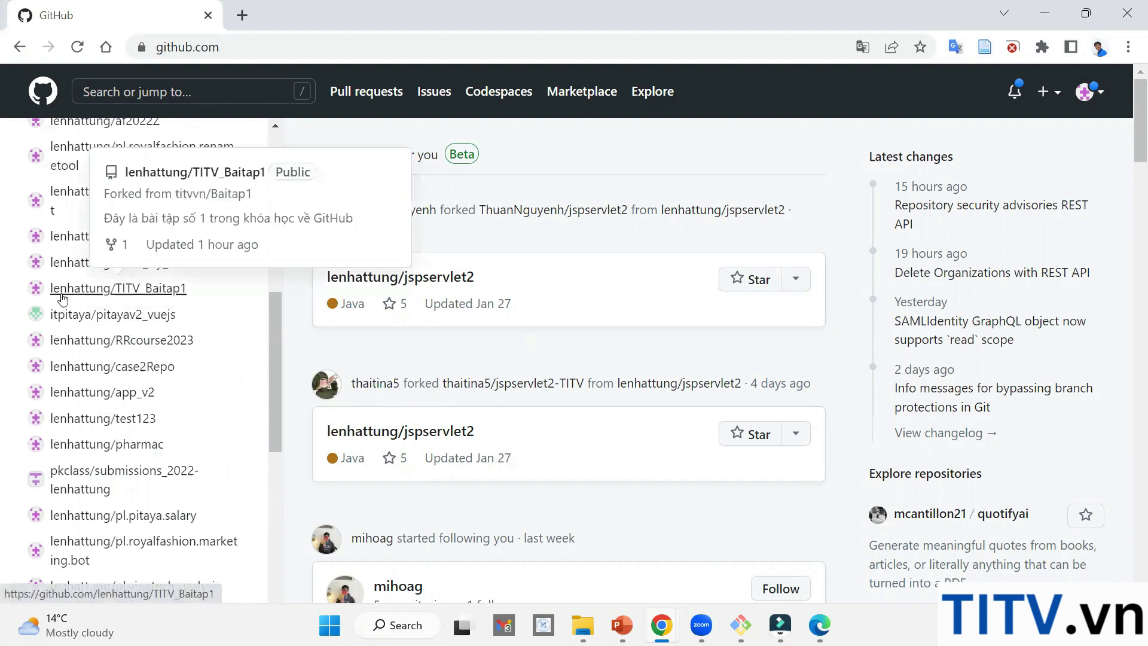
left_click(96, 290)
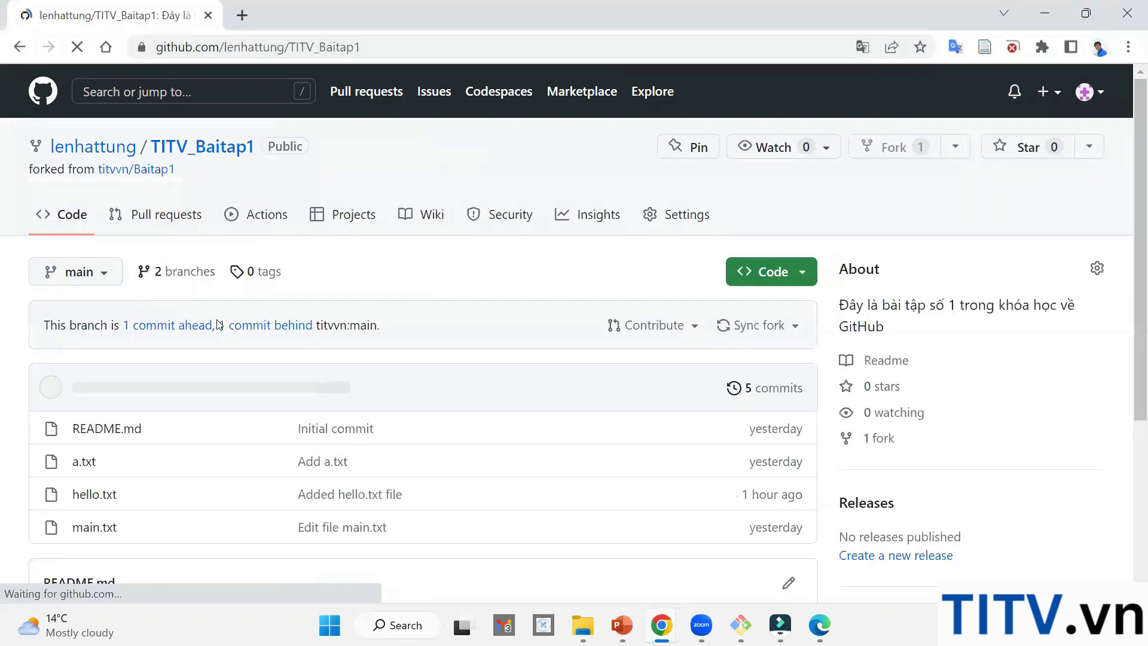
scroll(167, 331, "down", 1)
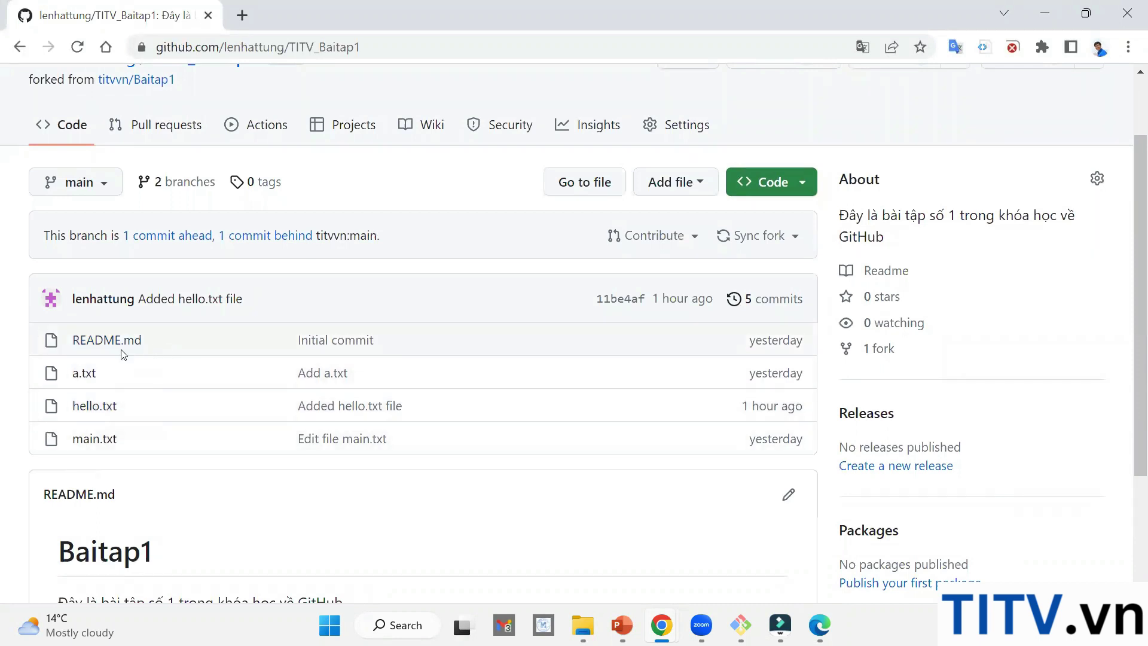
Step: Switch to Git Bash and stage all changes in the TITV_Baitap1 folder with git add
left_click(741, 625)
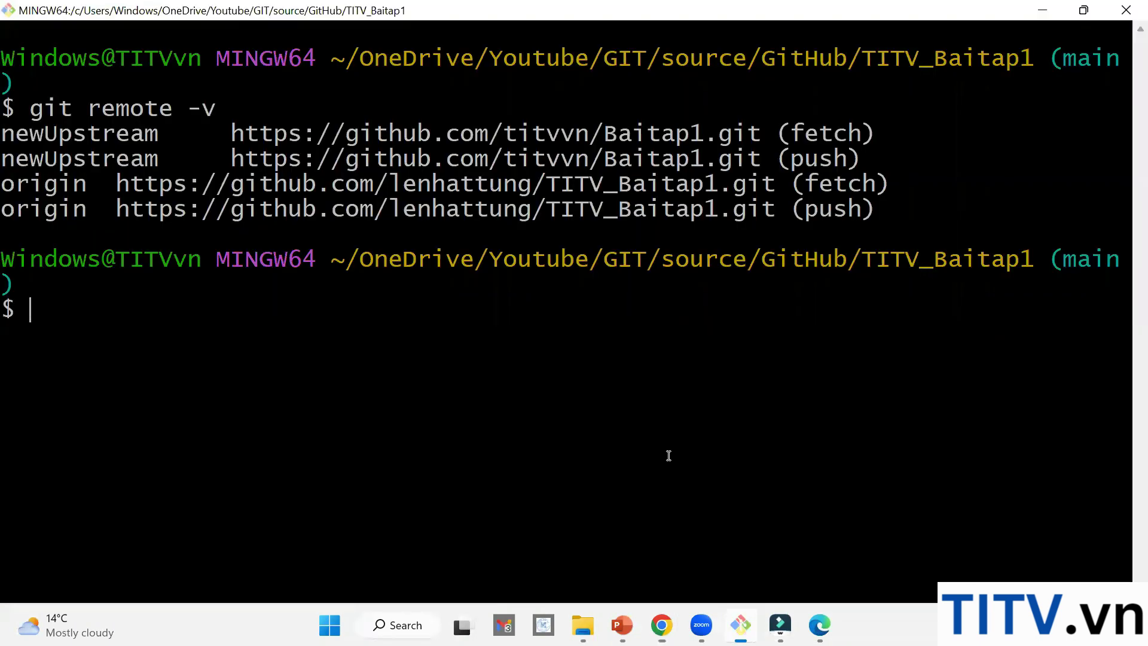
type("got")
key("BackSpace")
key("BackSpace")
key("BackSpace")
type("o")
type("it")
key("BackSpace")
key("BackSpace")
key("BackSpace")
key("BackSpace")
key("BackSpace")
type("git add .")
key("Return")
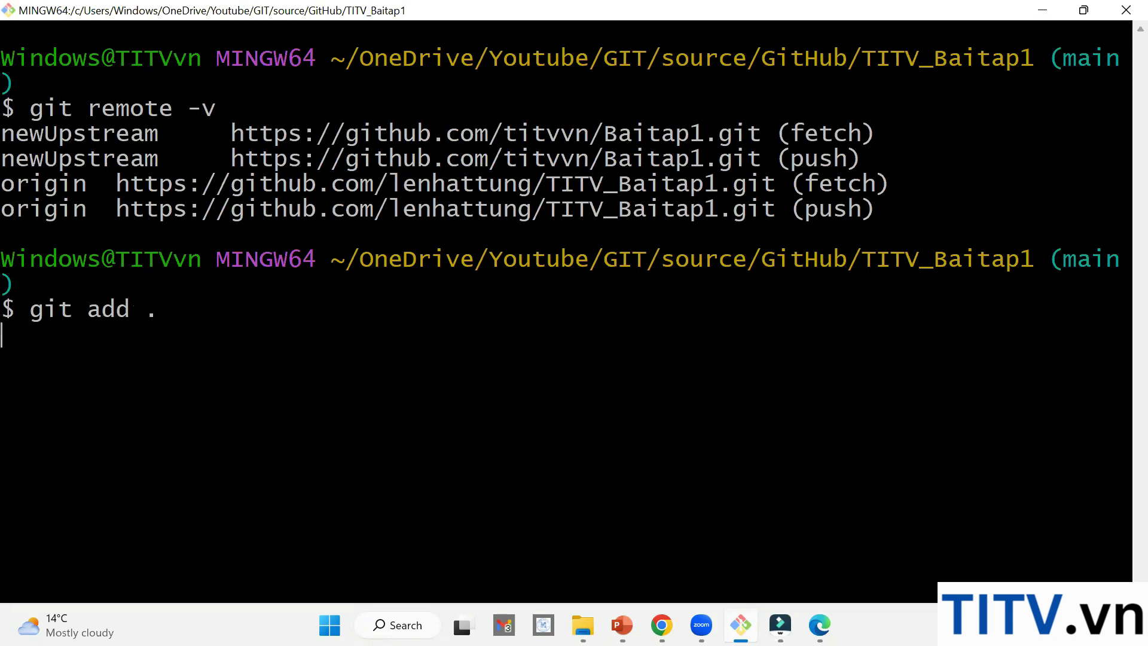
Step: Commit the staged file with the message 'Dong gop moi' and push the commit with git push
type("git com")
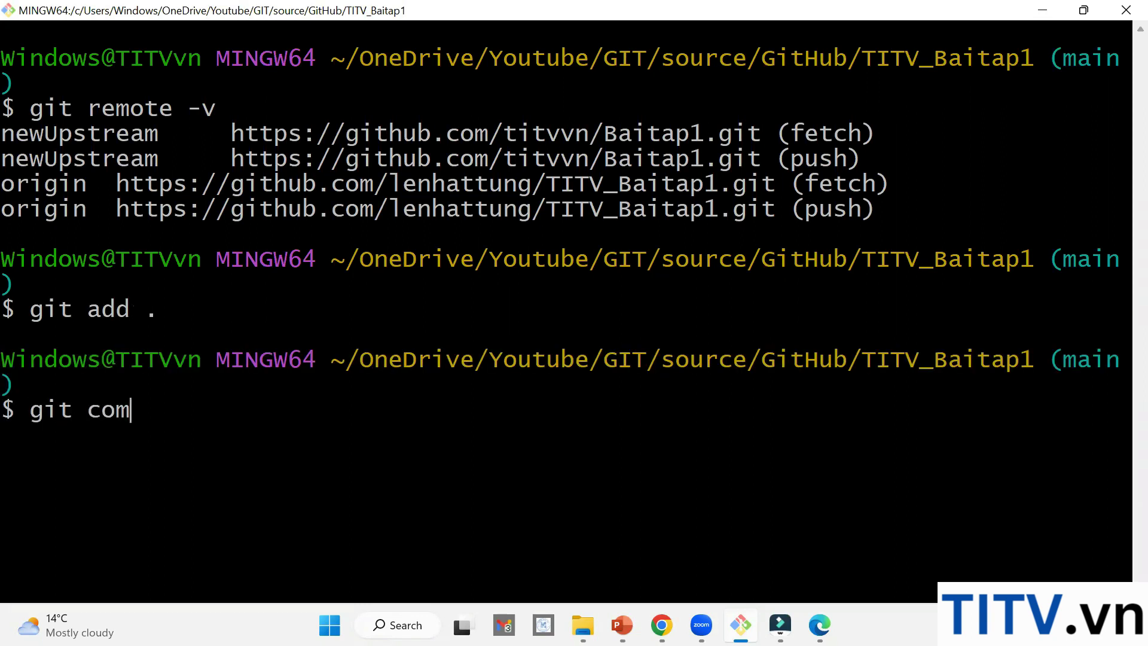
type("mit -m 'Dong gop ")
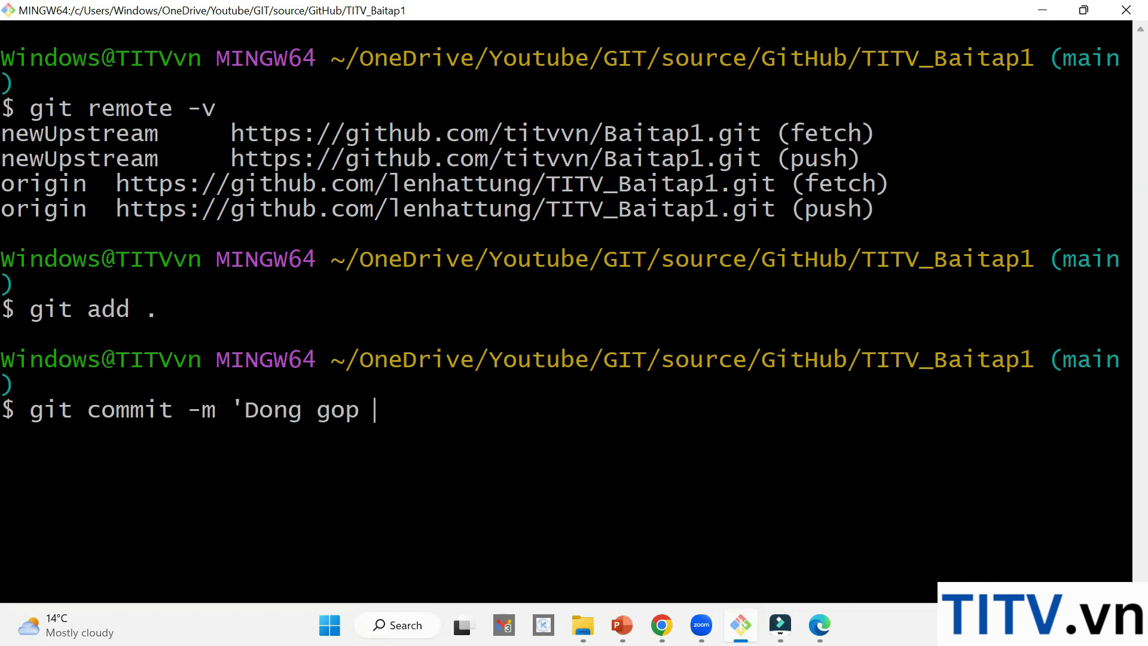
type("moi'")
key("Return")
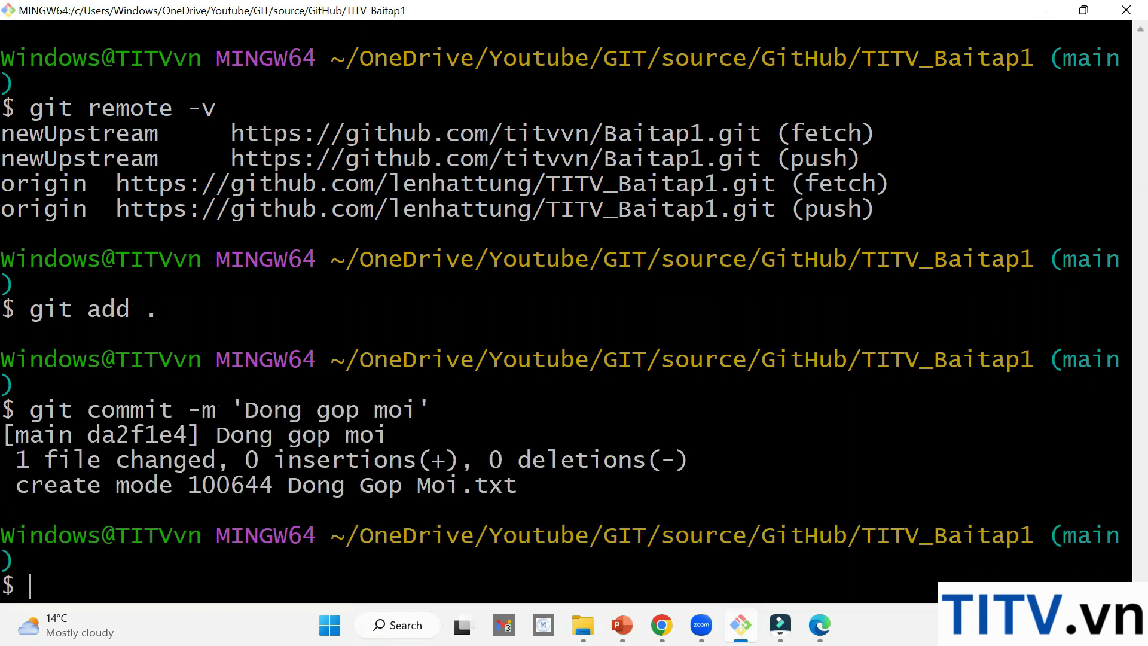
type("git push")
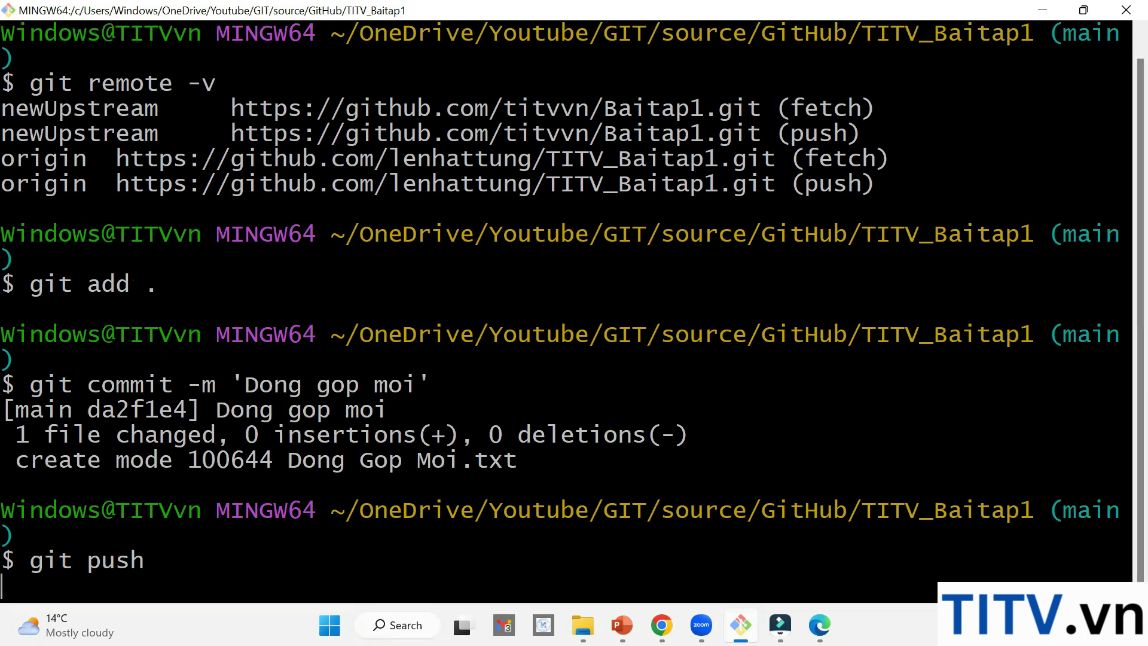
Step: Switch to the Chrome window with the TITV_Baitap1 fork, reload the page, and check its file list for the pushed file
left_click(662, 626)
left_click(993, 520)
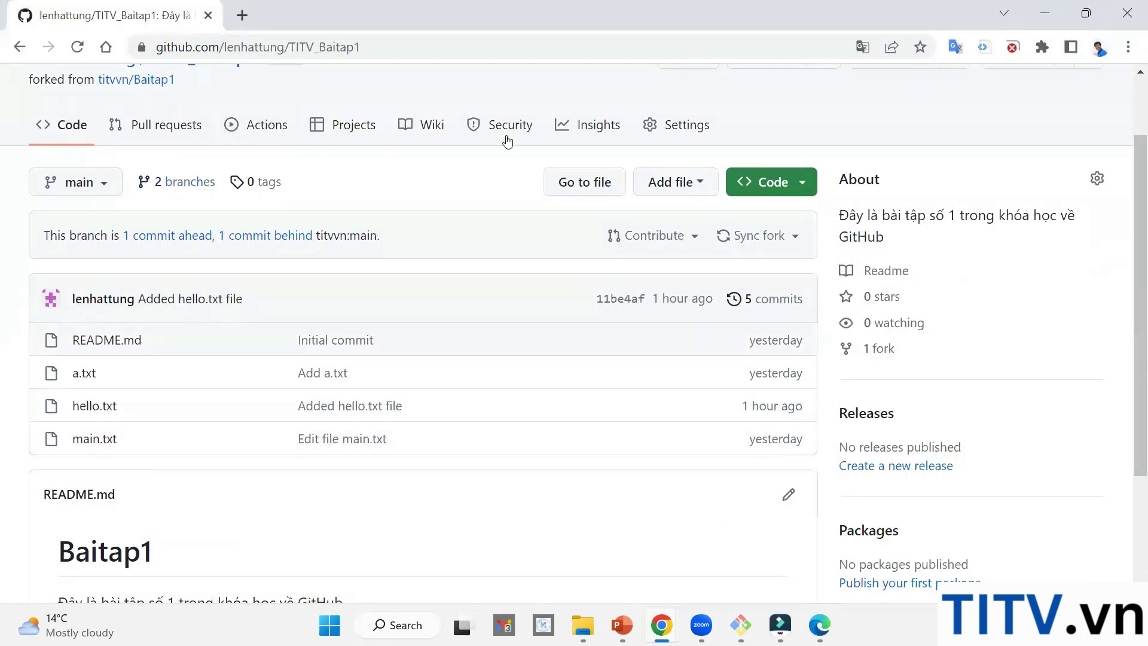
scroll(264, 464, "down", 3)
scroll(253, 470, "up", 5)
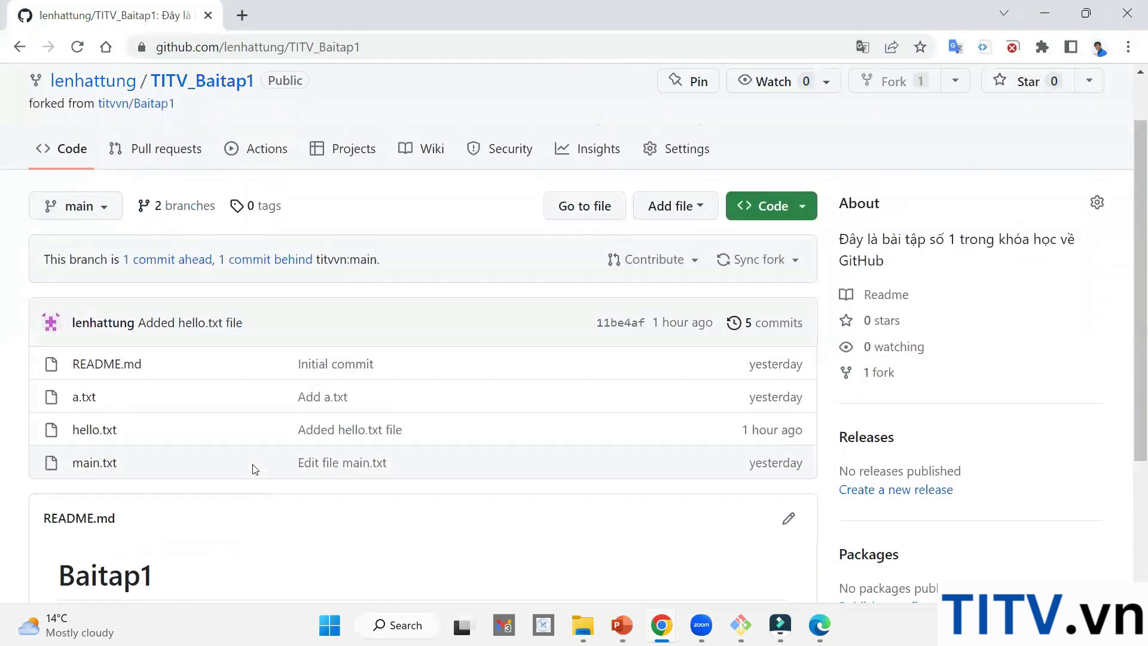
mouse_move(118, 169)
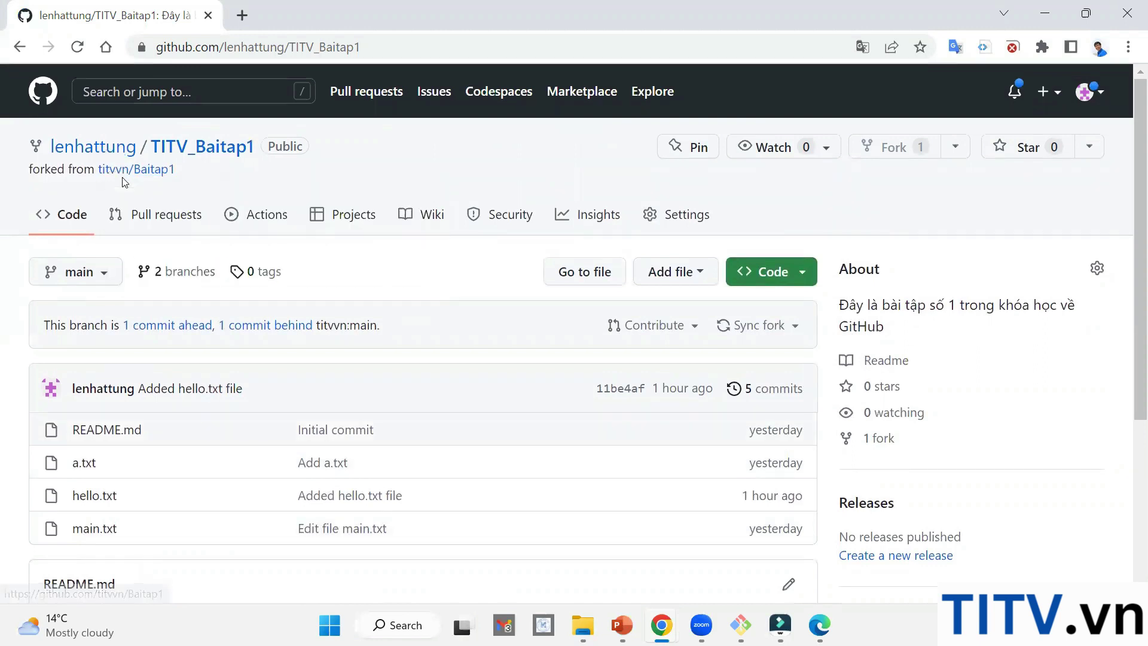
left_click(78, 54)
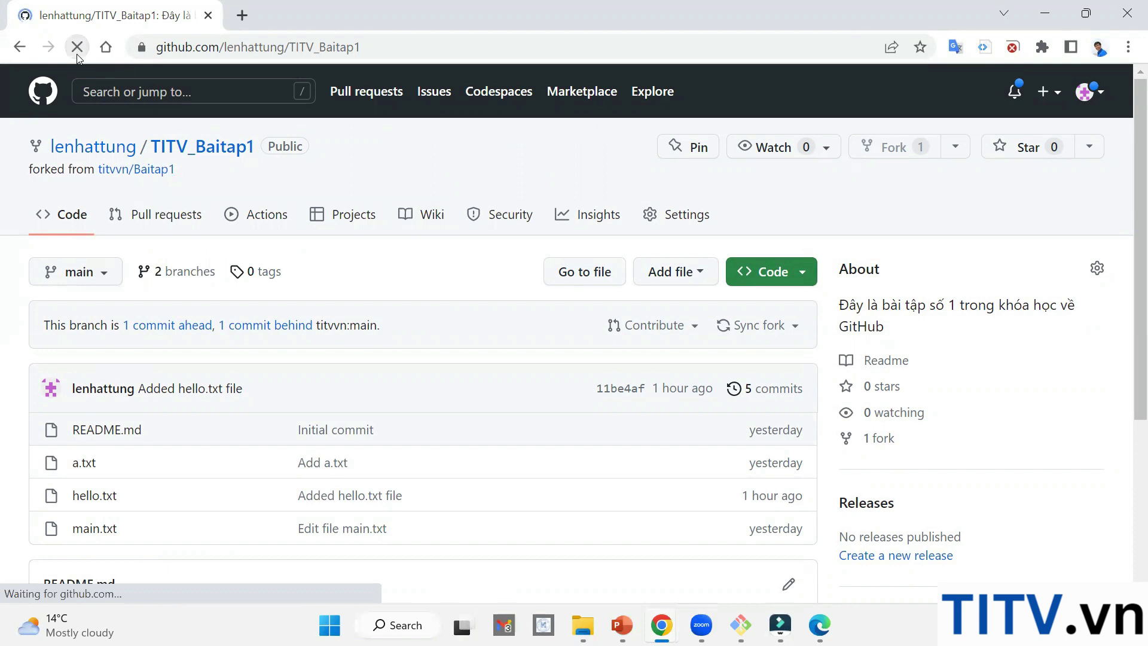
scroll(120, 365, "down", 3)
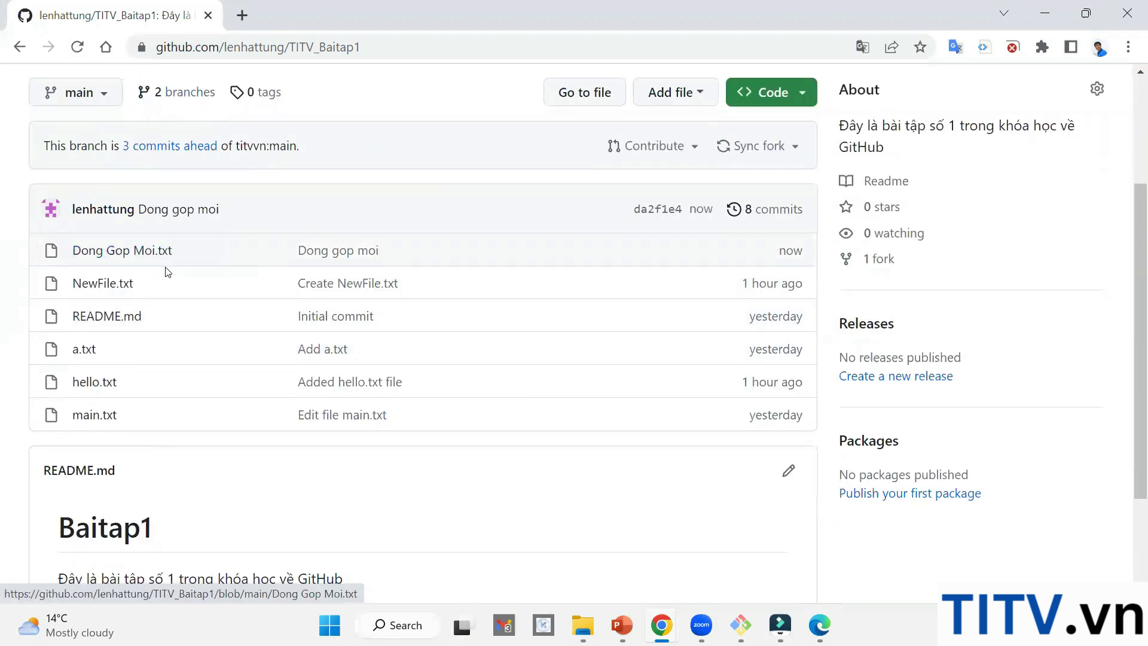
scroll(163, 267, "up", 3)
Step: Switch to the incognito Chrome window with titvvn/Baitap1, close the account menu, and review the original repository's files
mouse_move(779, 625)
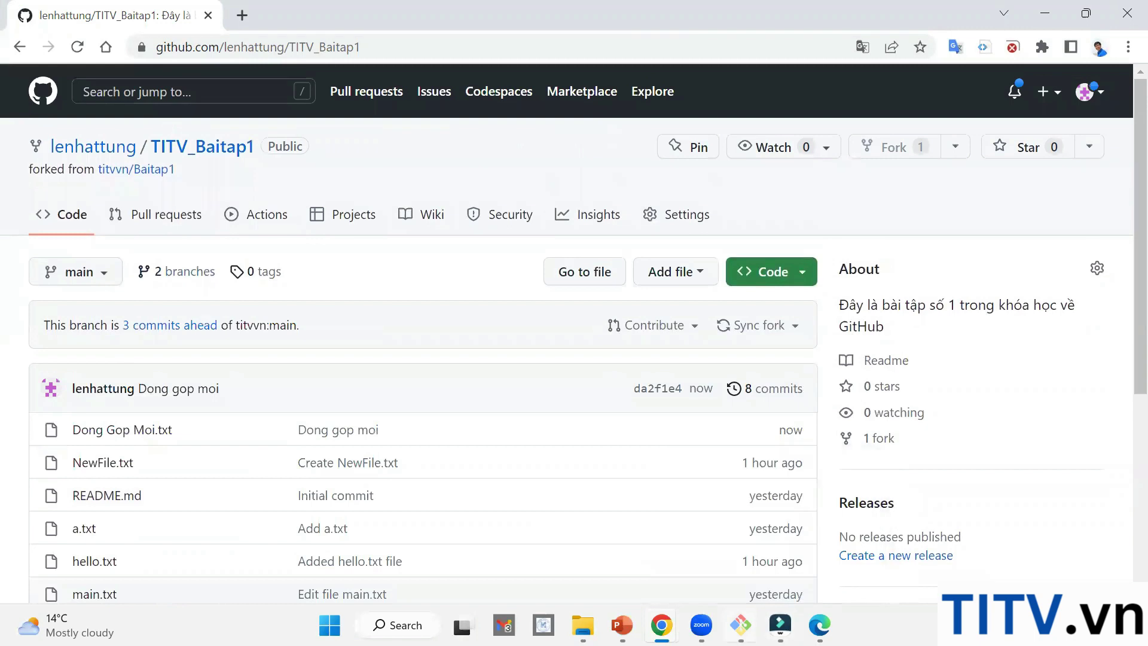
mouse_move(673, 622)
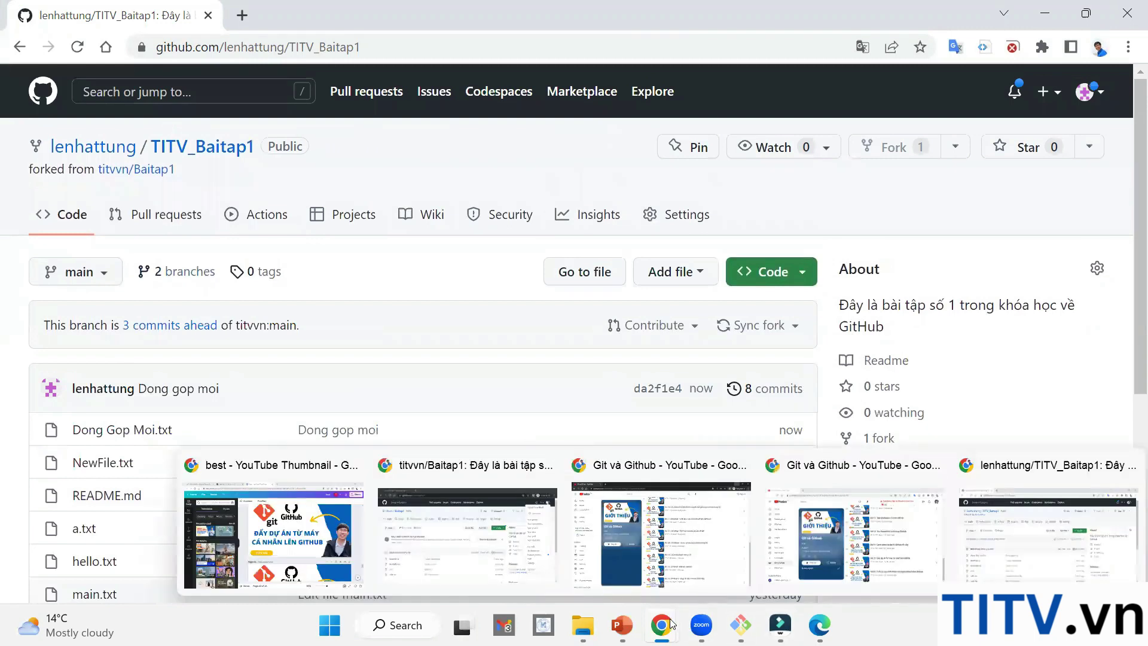
left_click(457, 555)
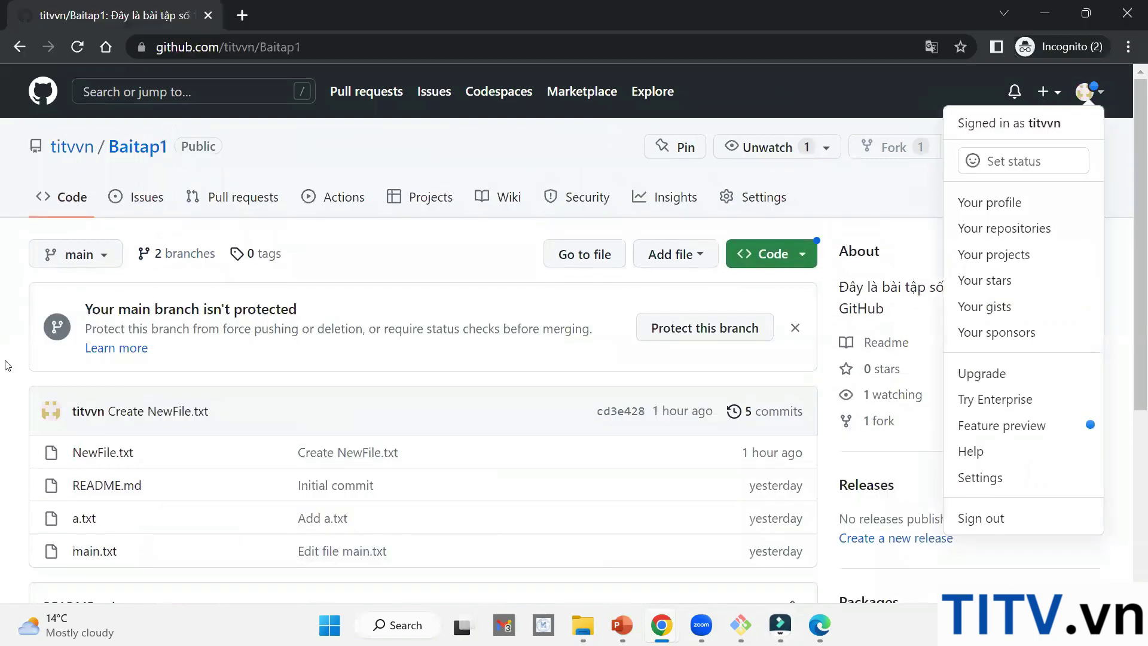
left_click(233, 392)
scroll(246, 371, "down", 3)
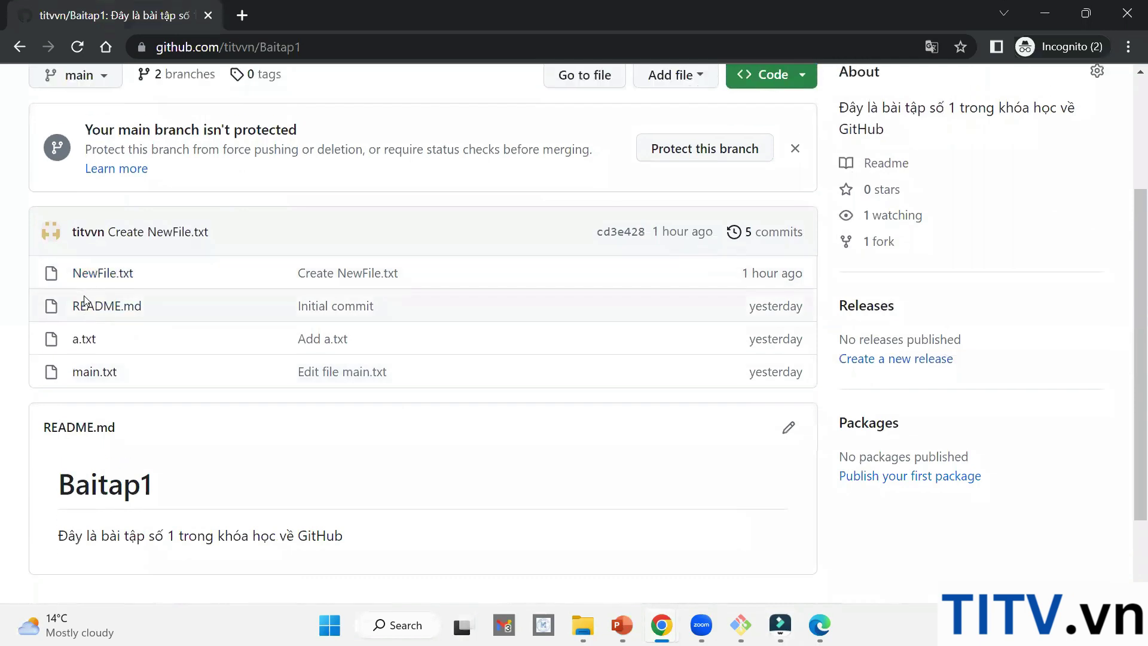
scroll(84, 301, "up", 3)
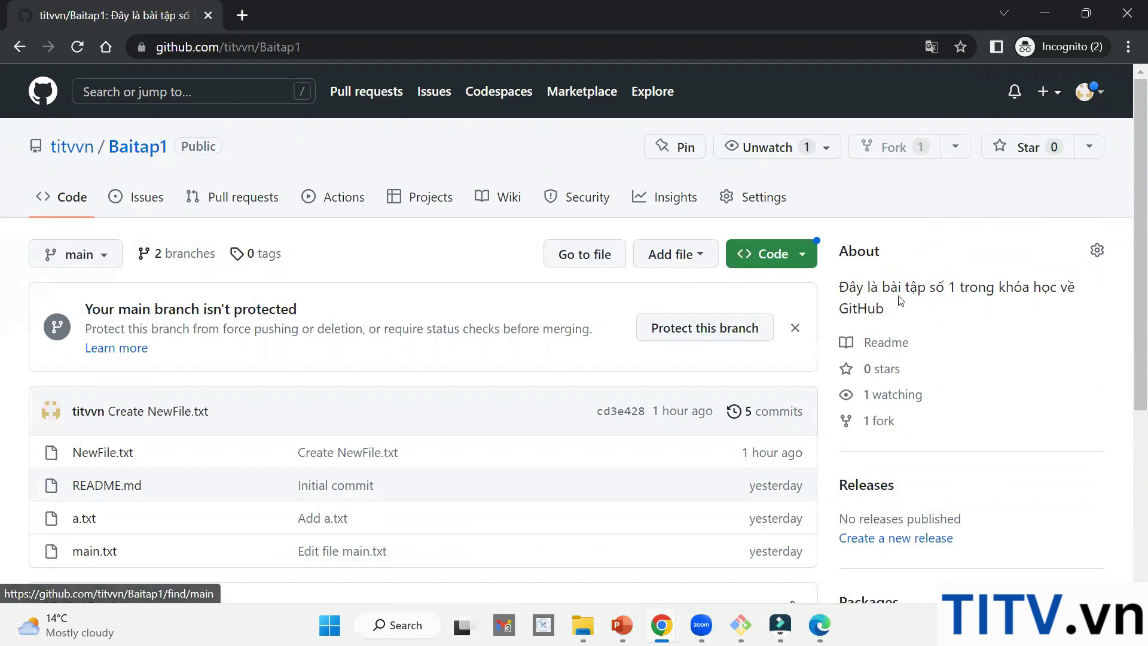
Step: Return to the TITV_Baitap1 fork's Chrome window and start a new pull request from its pull requests page
left_click(660, 625)
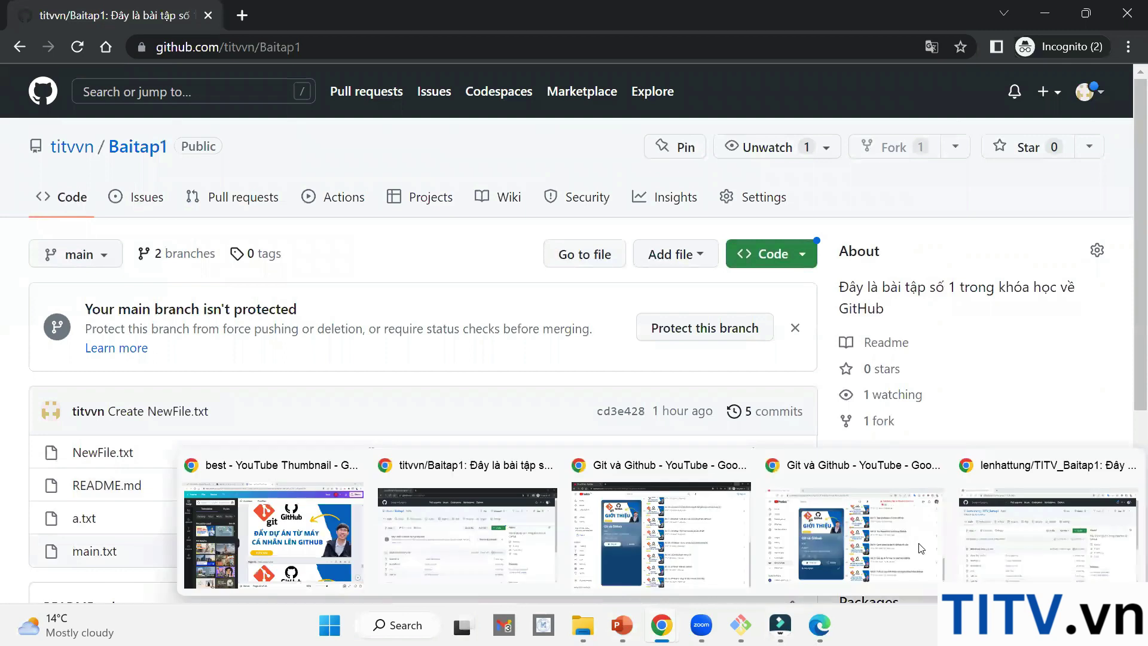
left_click(1050, 526)
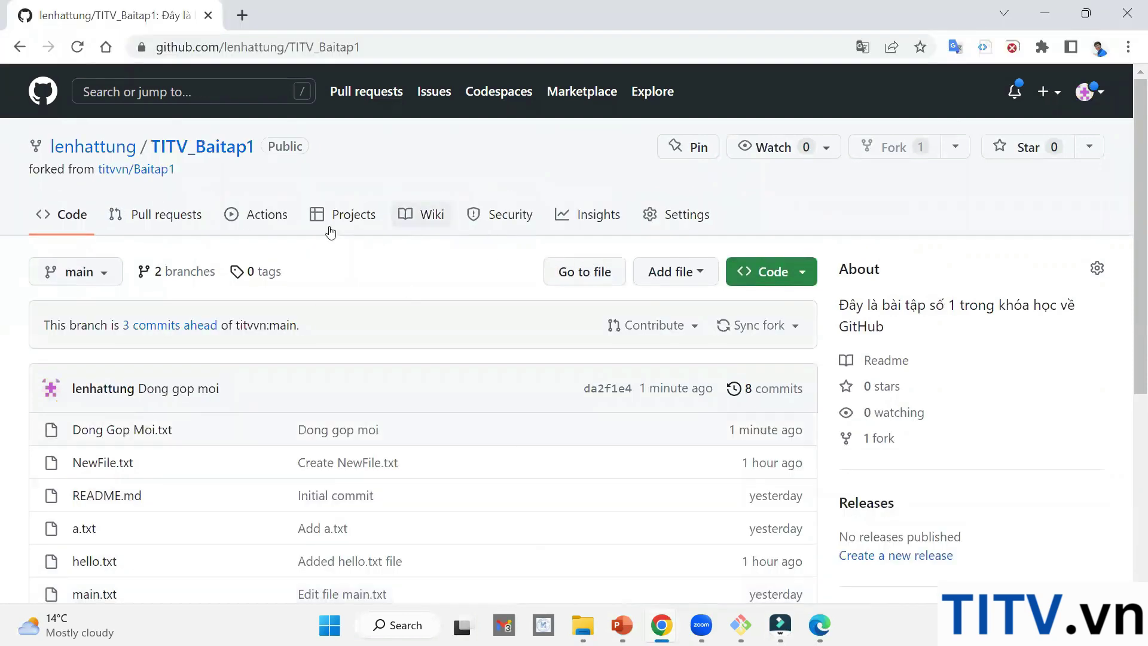
left_click(159, 220)
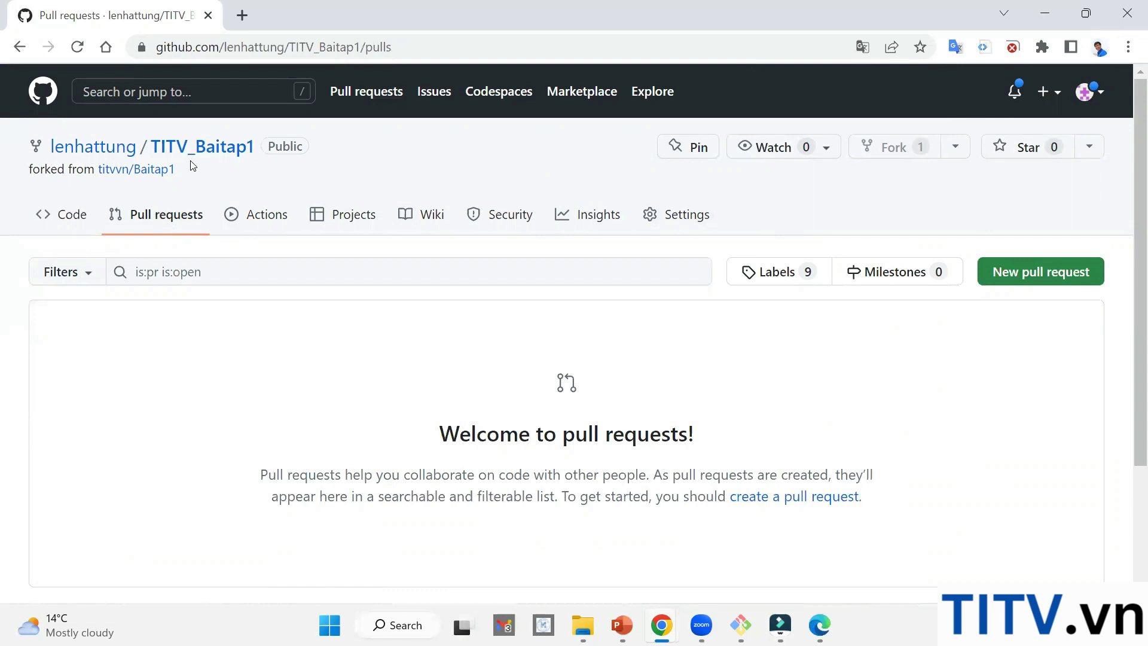
left_click_drag(193, 165, 34, 155)
left_click(100, 197)
left_click(1024, 274)
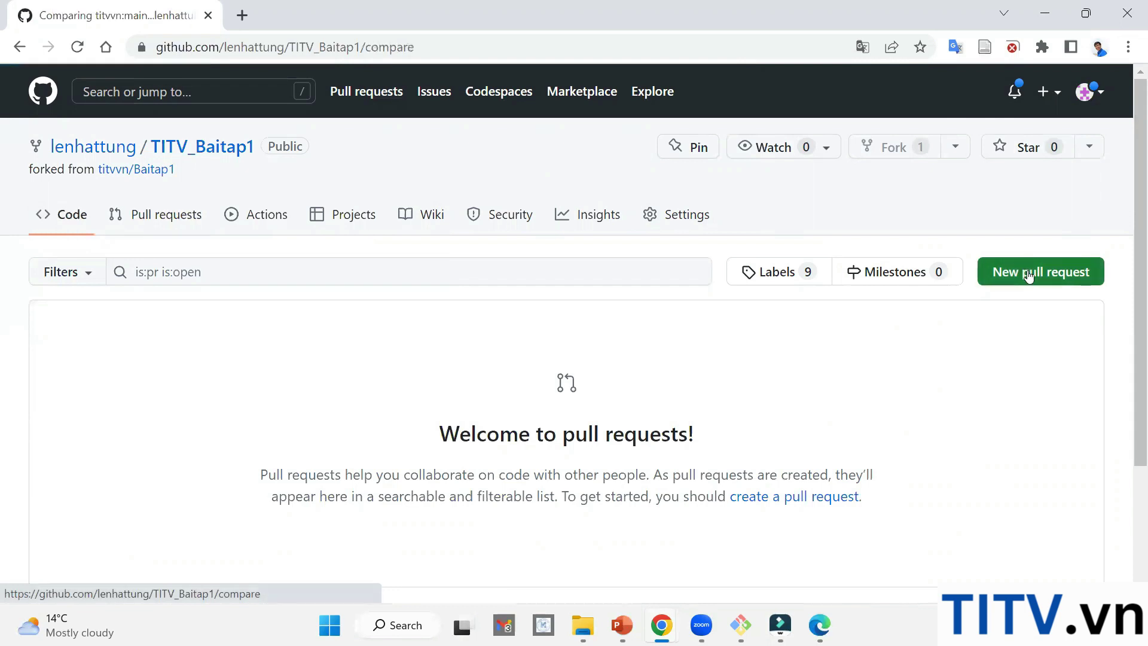
Step: Choose titvvn/Baitap1 as the base repository and the TITV_Baitap1 fork as the head repository for the comparison
scroll(333, 303, "down", 2)
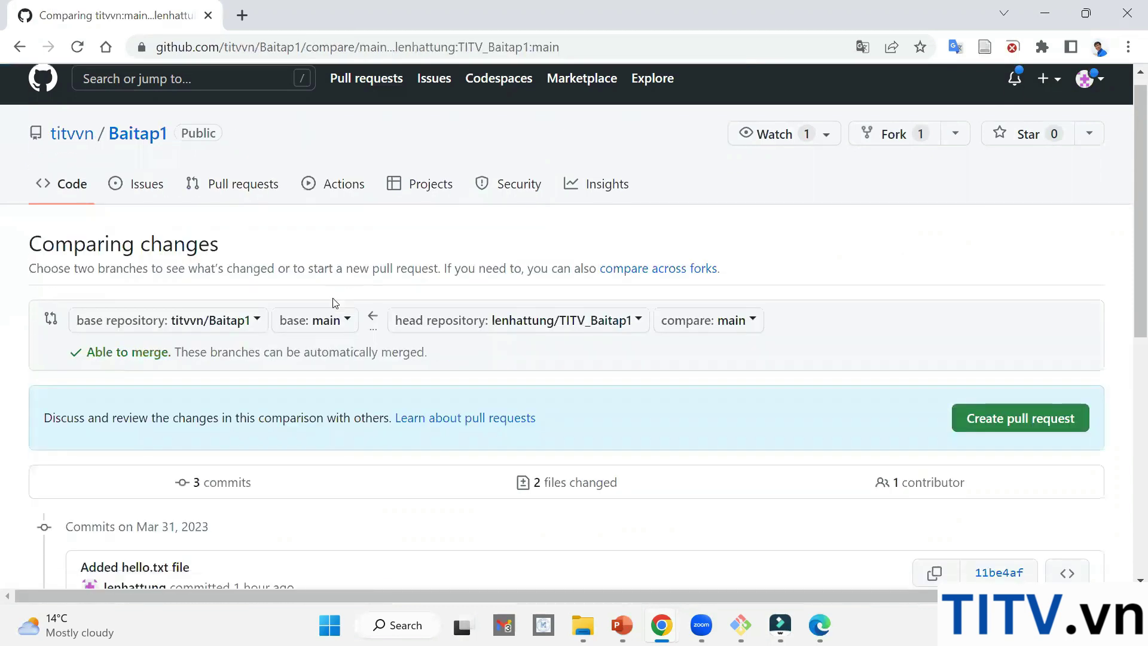
left_click(193, 248)
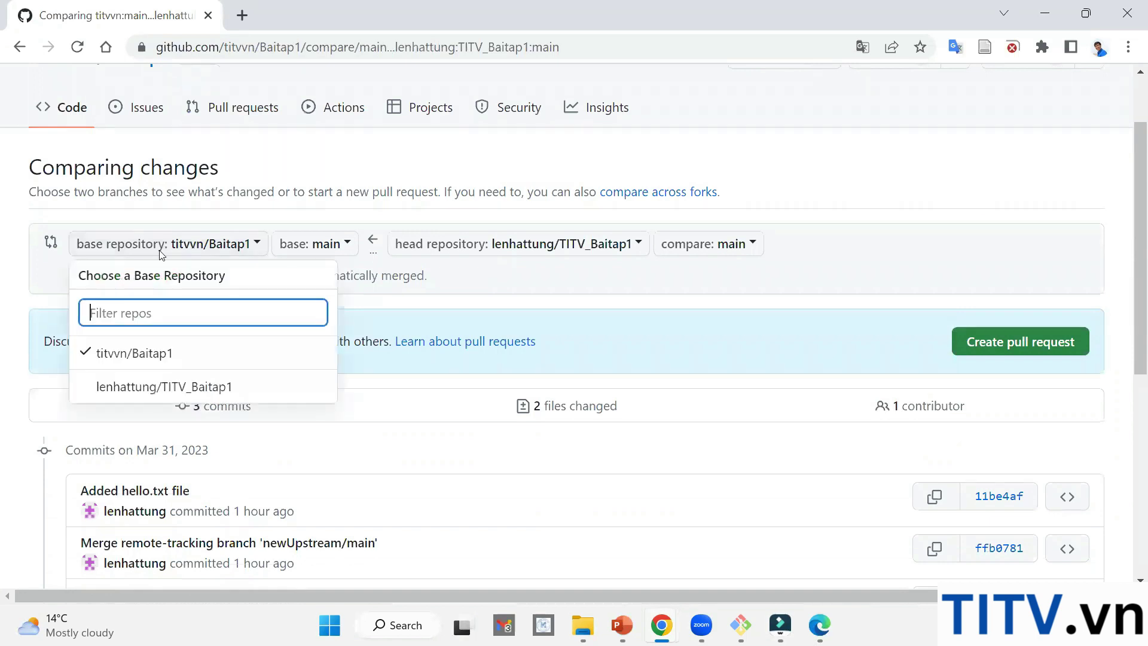
left_click(170, 356)
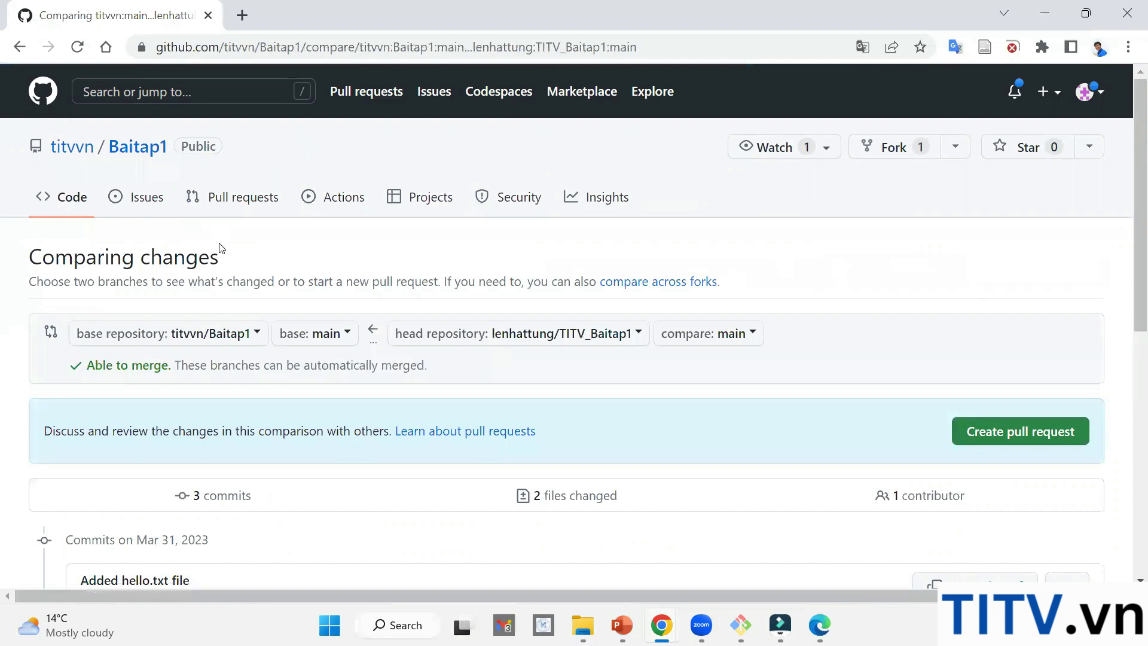
scroll(502, 303, "down", 3)
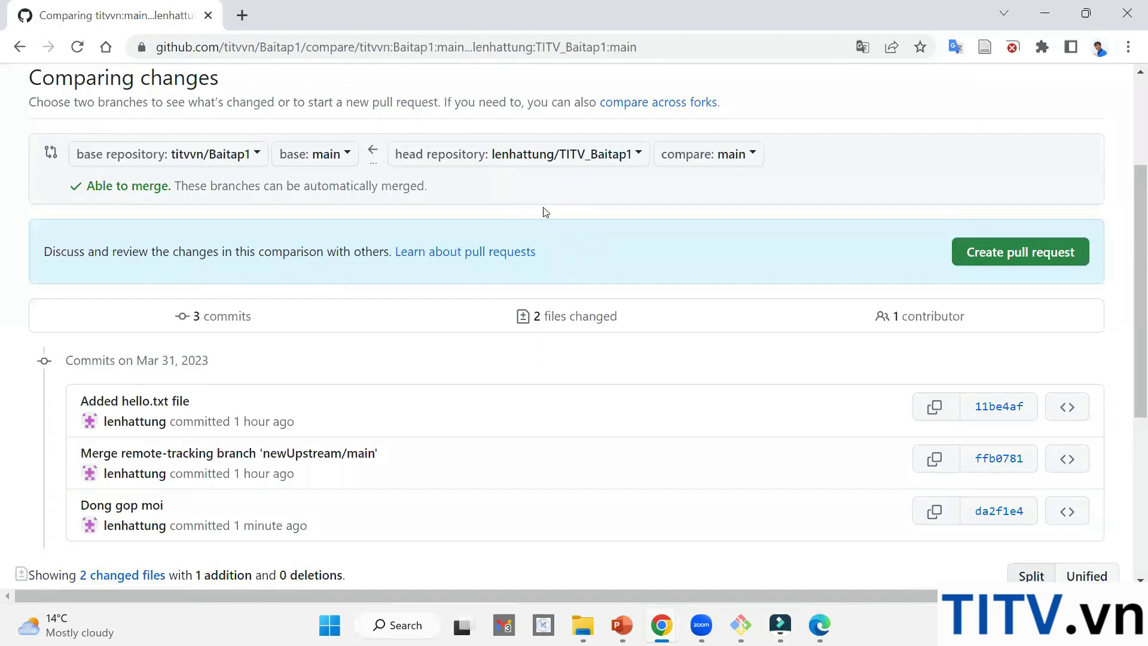
scroll(525, 206, "up", 2)
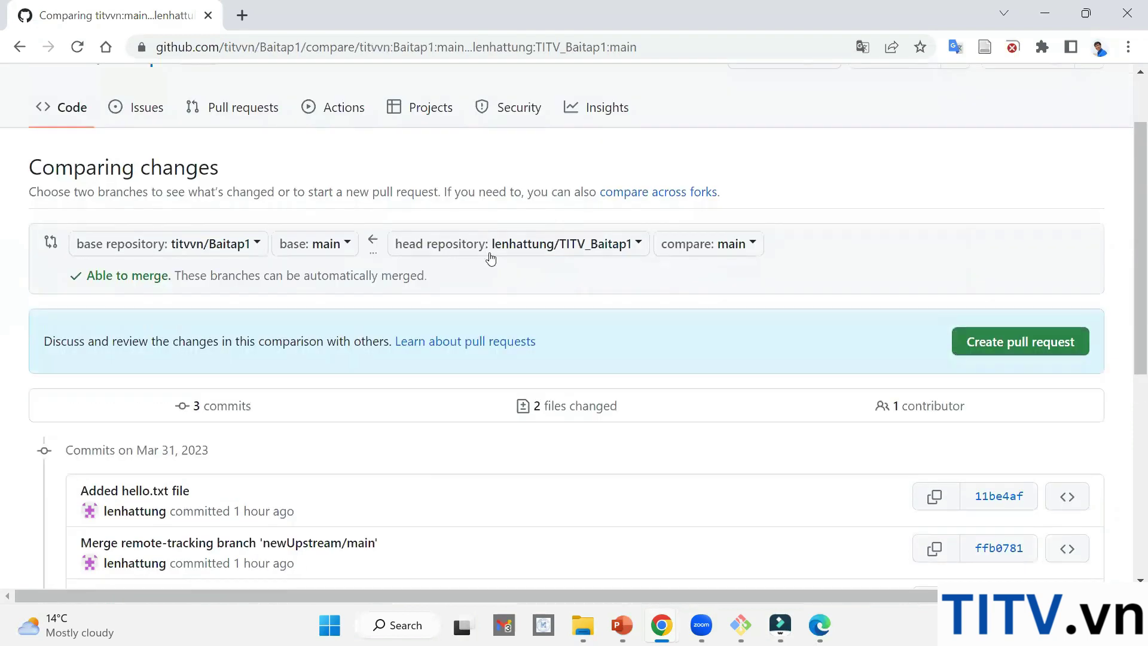
left_click(541, 251)
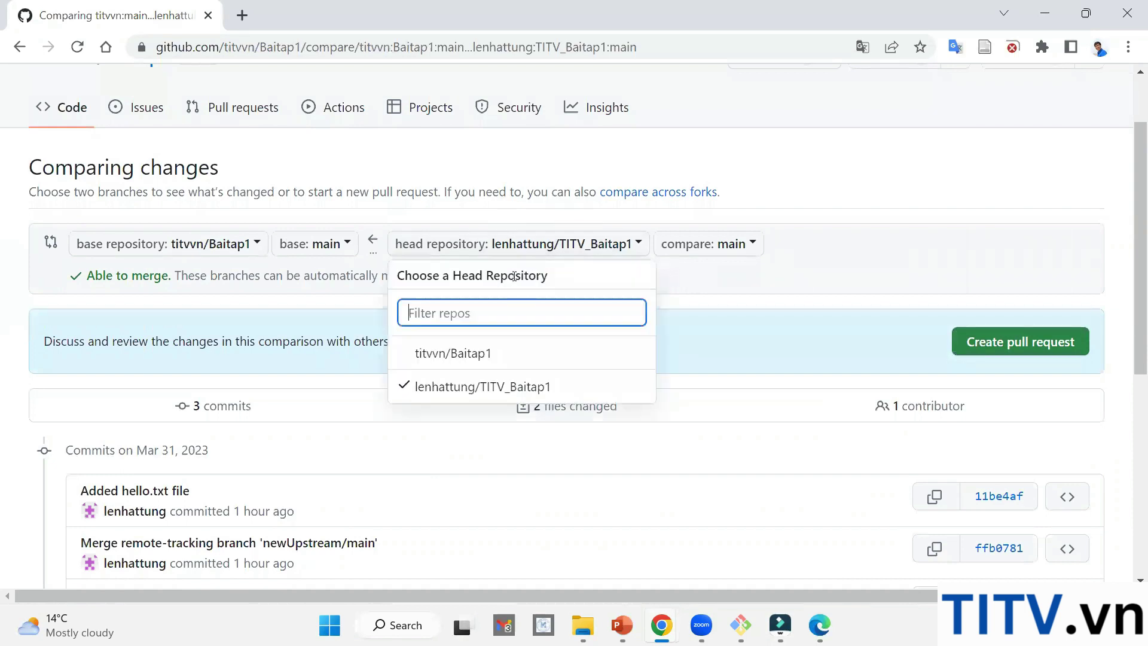
left_click(488, 389)
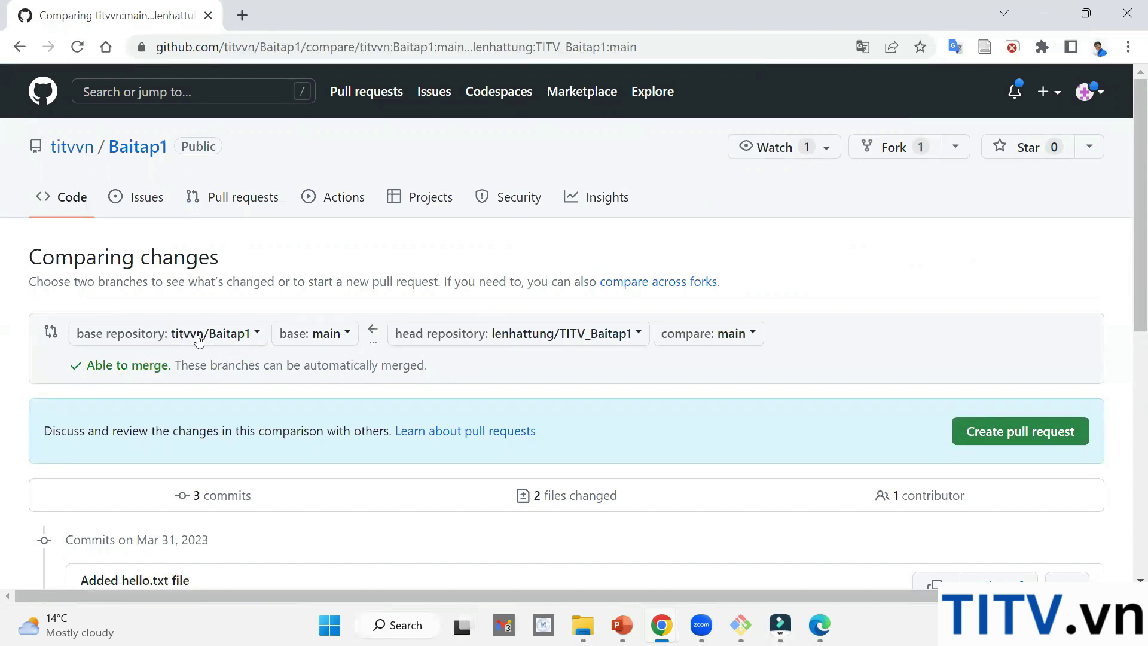
Step: Check which branches of the fork are available for comparison and close the list without changing the selection
left_click(734, 340)
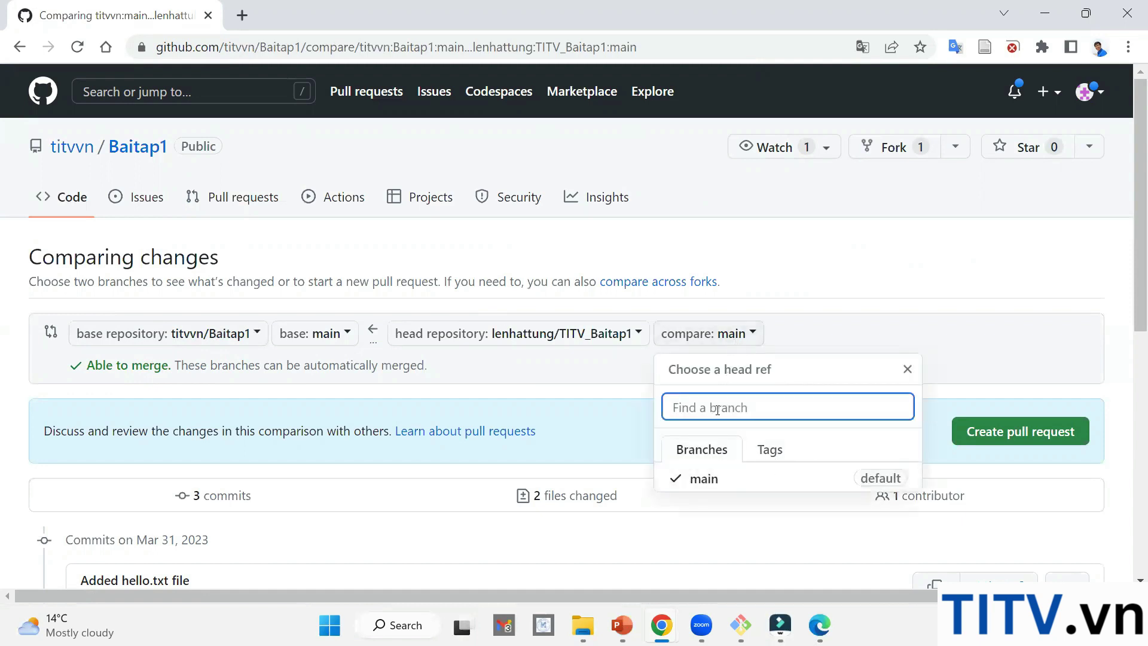
left_click(687, 333)
left_click(688, 333)
left_click(508, 366)
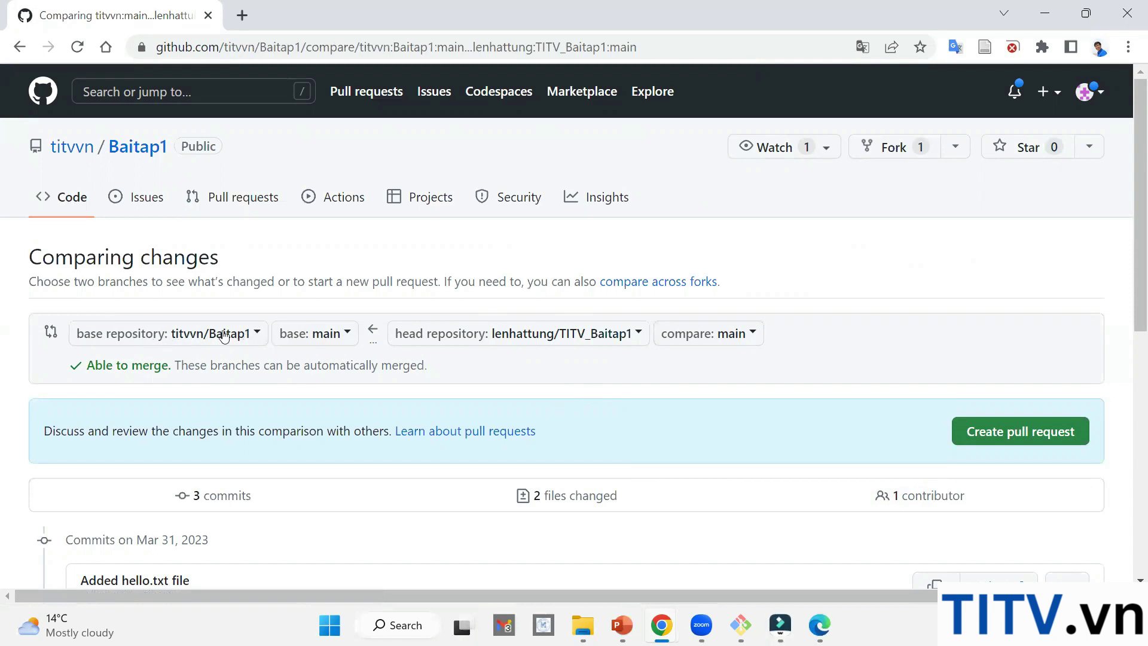
Step: Review the commits and changed files in the comparison between the fork and titvvn/Baitap1
scroll(382, 357, "down", 3)
scroll(197, 388, "down", 2)
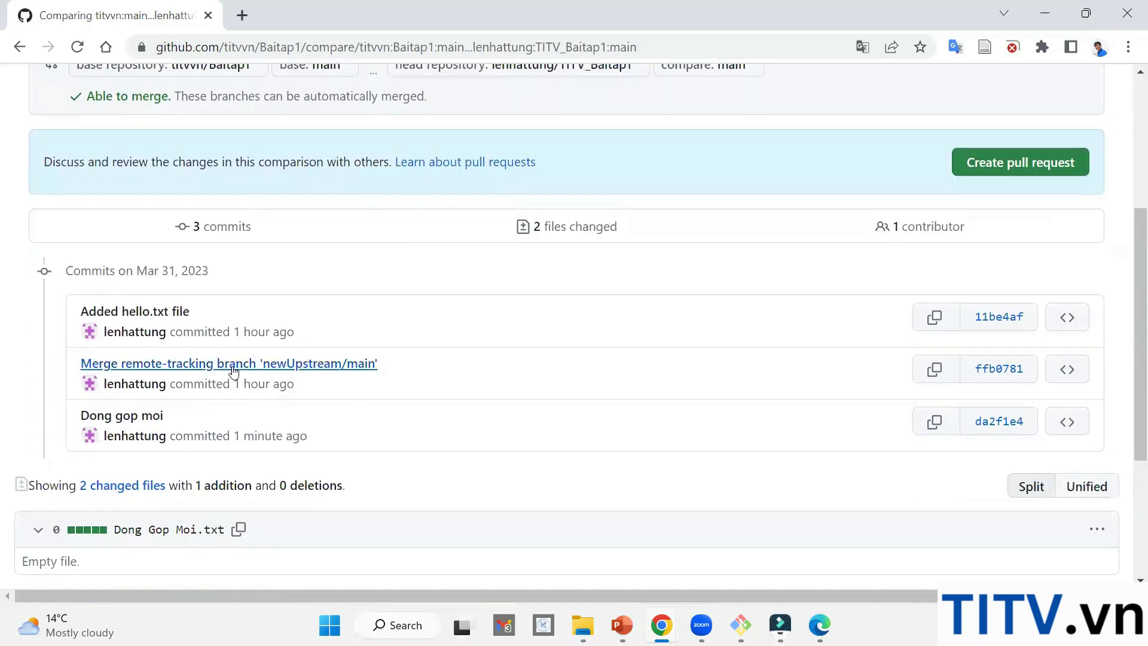
scroll(205, 441, "up", 2)
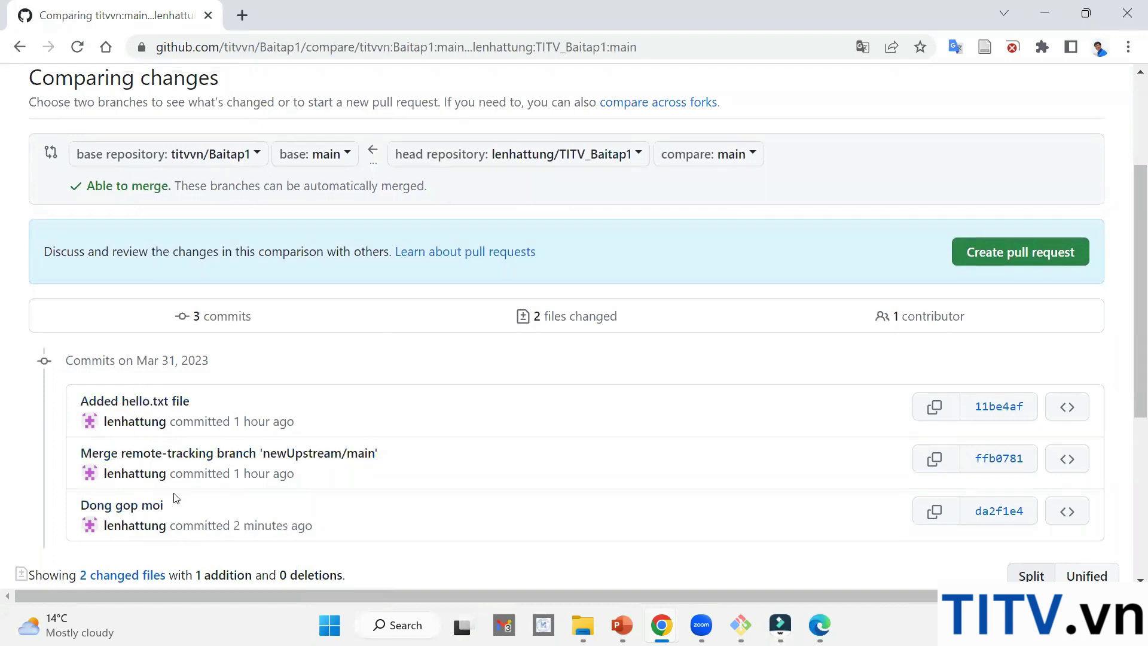
scroll(275, 436, "up", 3)
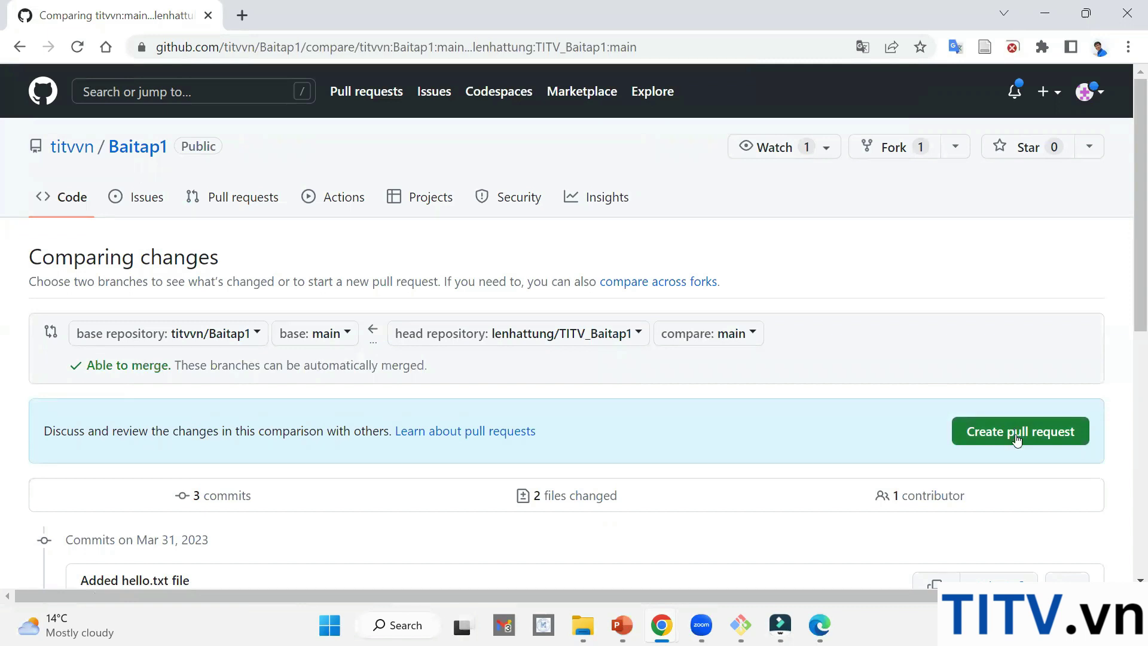
scroll(1016, 439, "down", 6)
scroll(1016, 437, "up", 6)
Step: Open the pull request form for this comparison and look over its title and comment fields
left_click(990, 422)
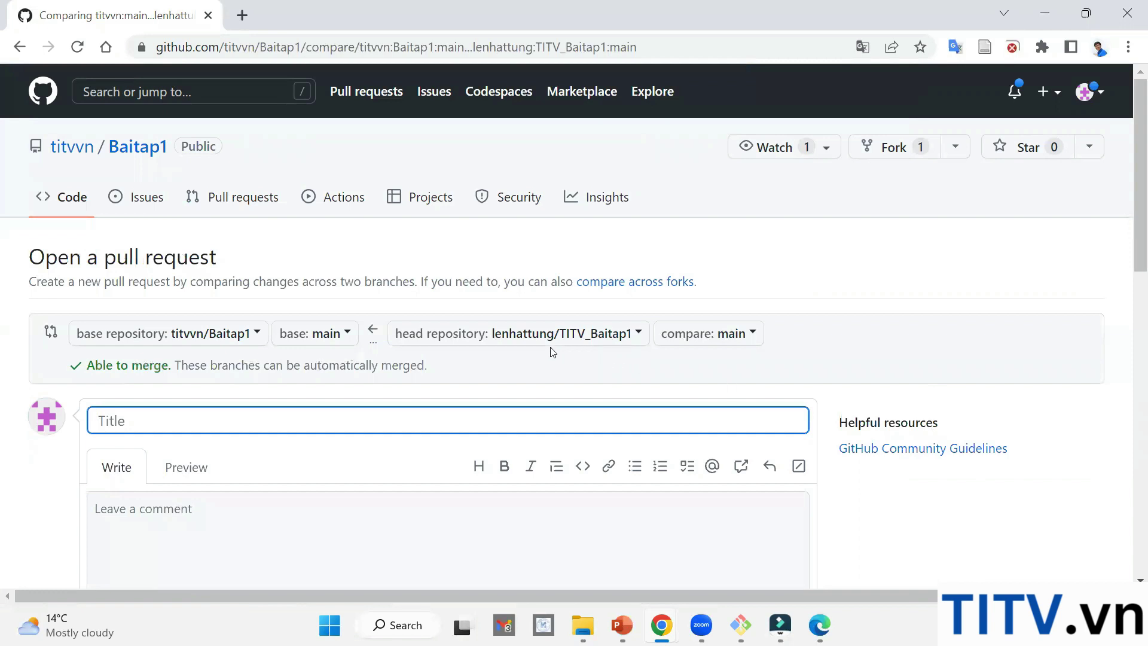
scroll(505, 344, "down", 4)
scroll(508, 346, "up", 2)
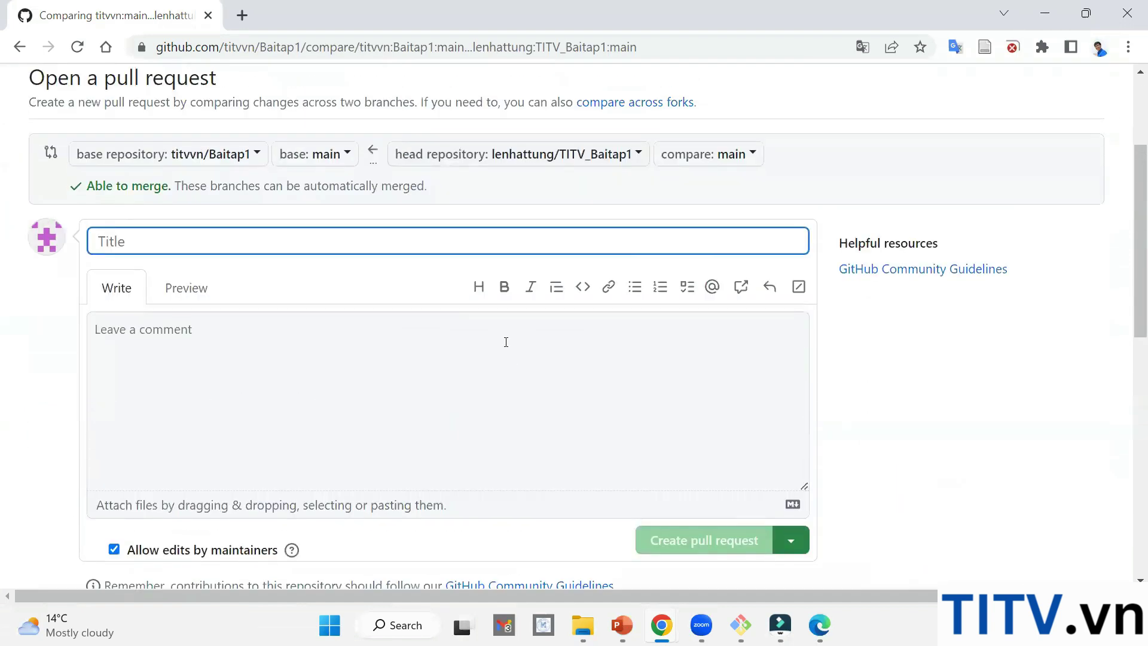
scroll(449, 324, "up", 3)
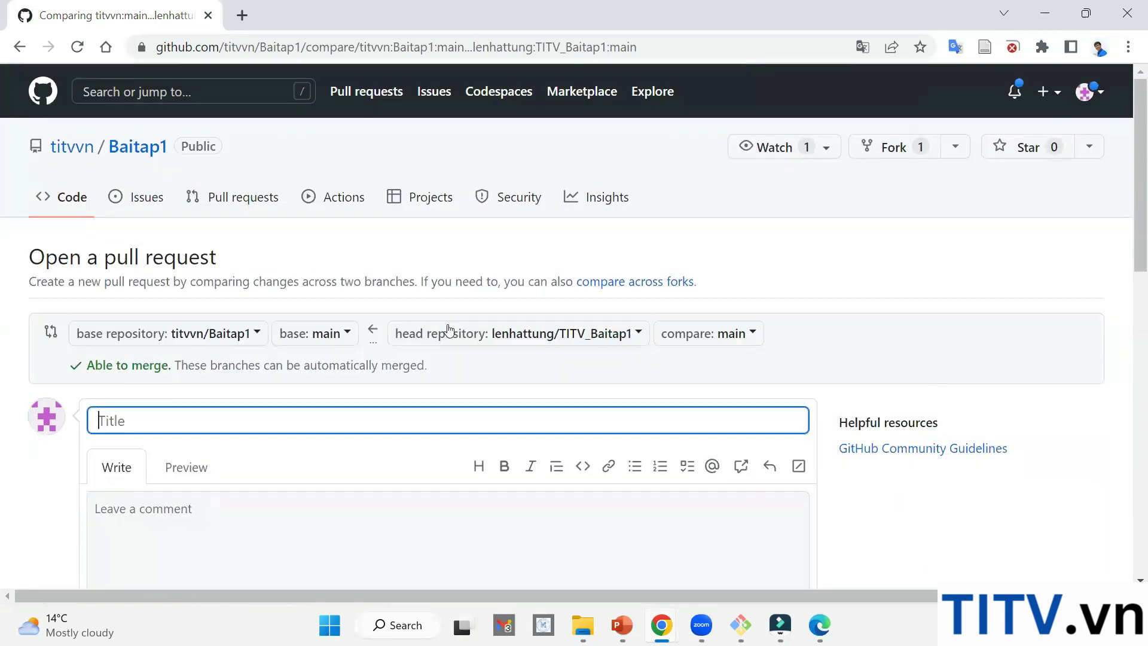
Step: Create the pull request, titled with the contributor's name followed by "dong gop moi" and with "-----" as its comment
scroll(355, 339, "down", 1)
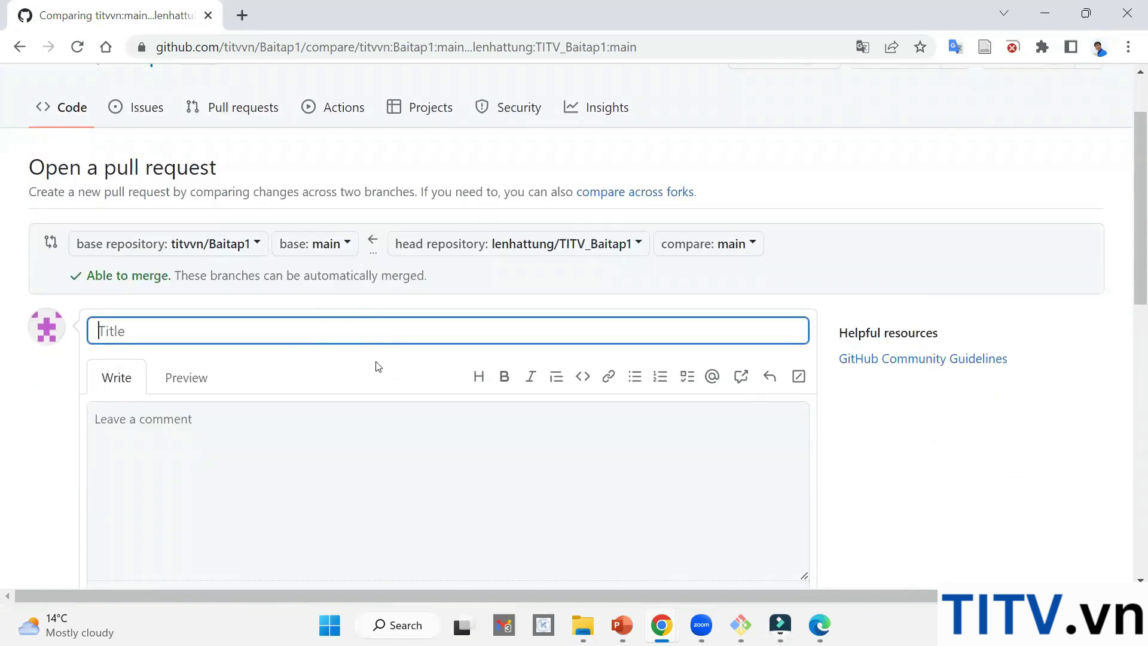
type("Le Nhat Tung dong g")
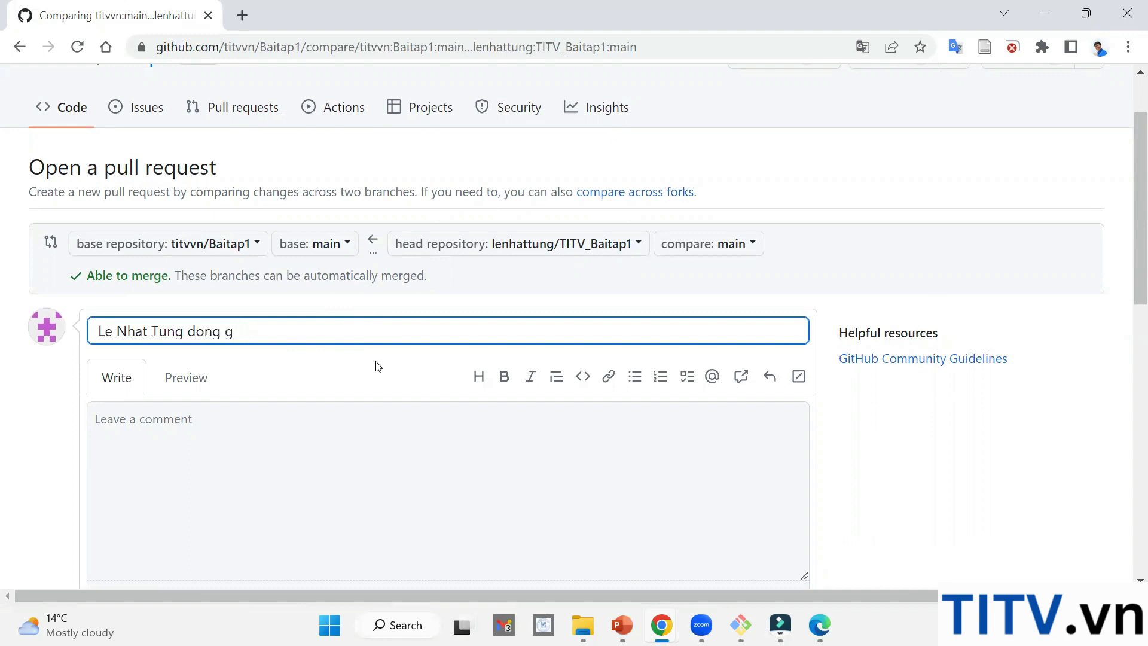
type("ip moi")
left_click(475, 453)
type("-----")
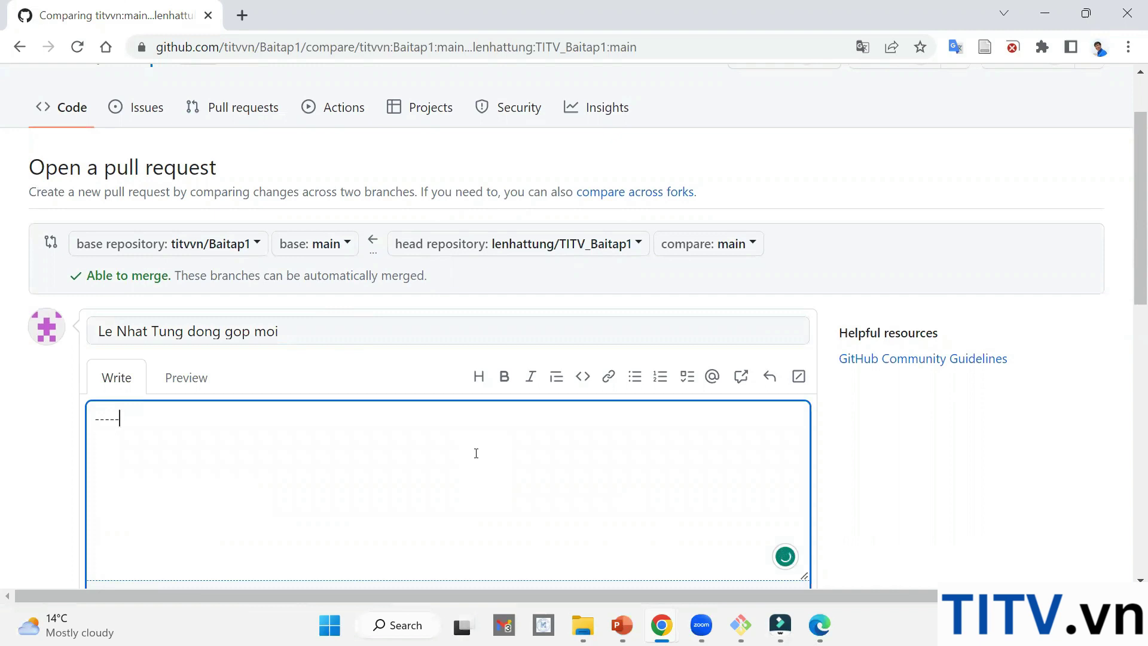
scroll(378, 377, "down", 5)
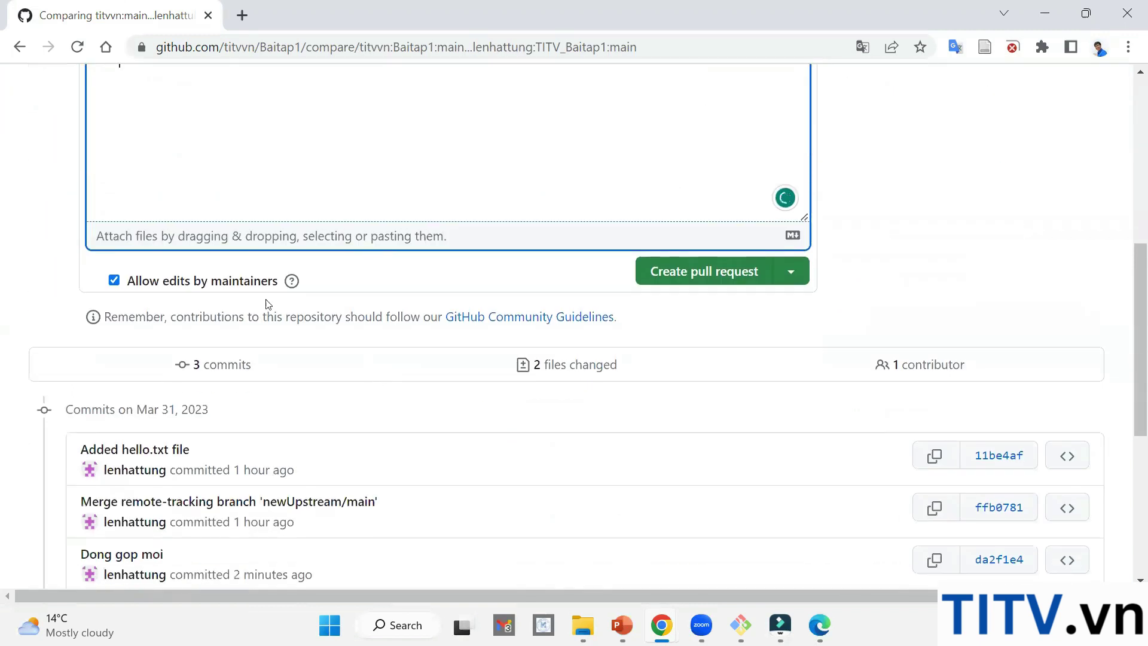
left_click(726, 270)
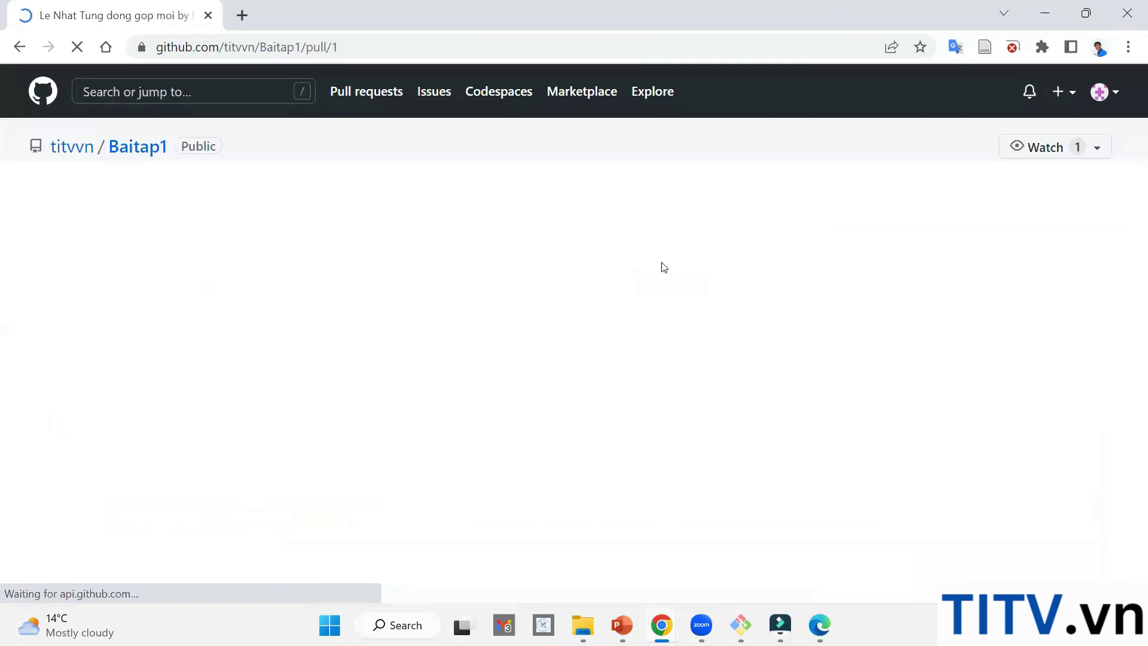
Step: Look over the new pull request's commits, conflict status and header details
scroll(398, 321, "down", 6)
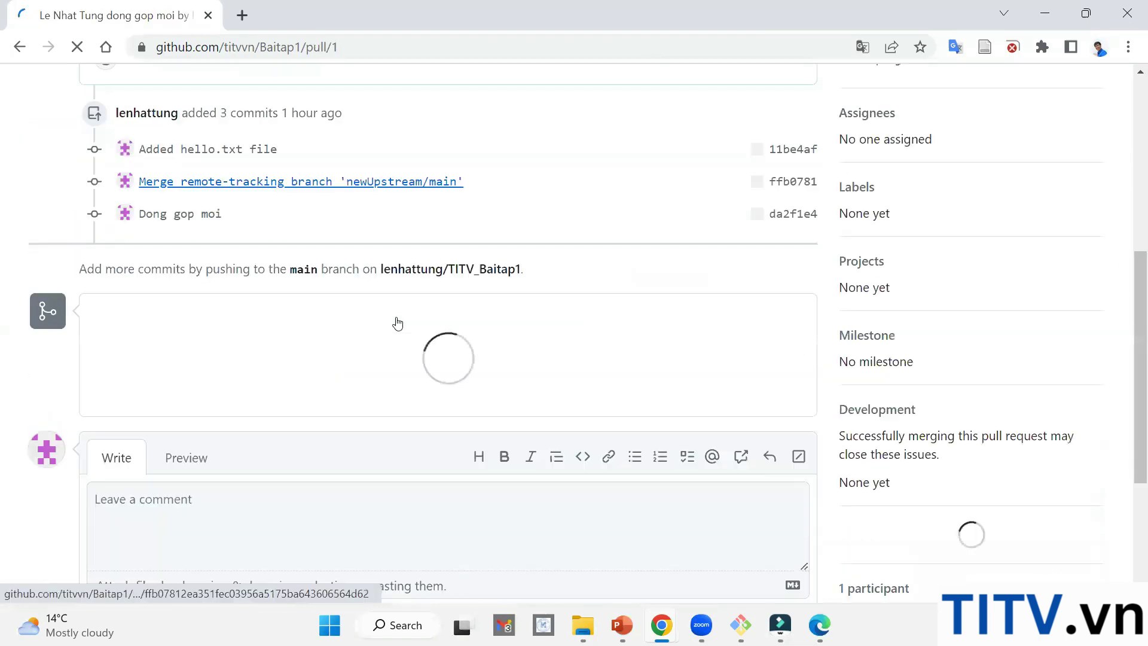
scroll(369, 317, "up", 1)
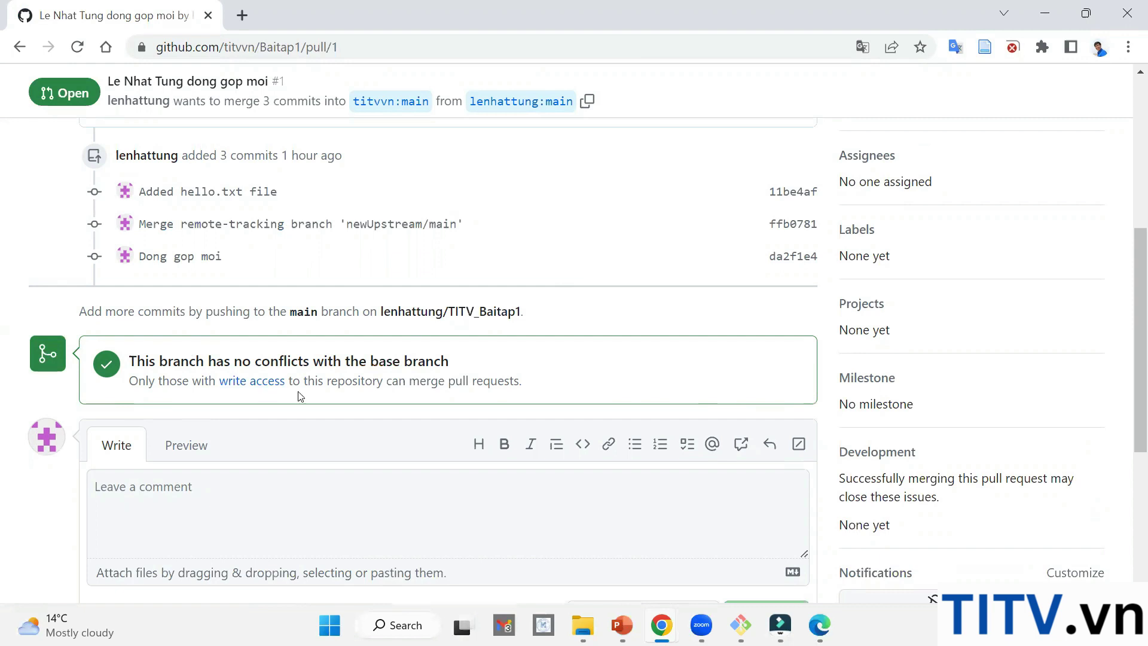
scroll(253, 368, "down", 1)
scroll(245, 382, "up", 4)
scroll(238, 404, "up", 3)
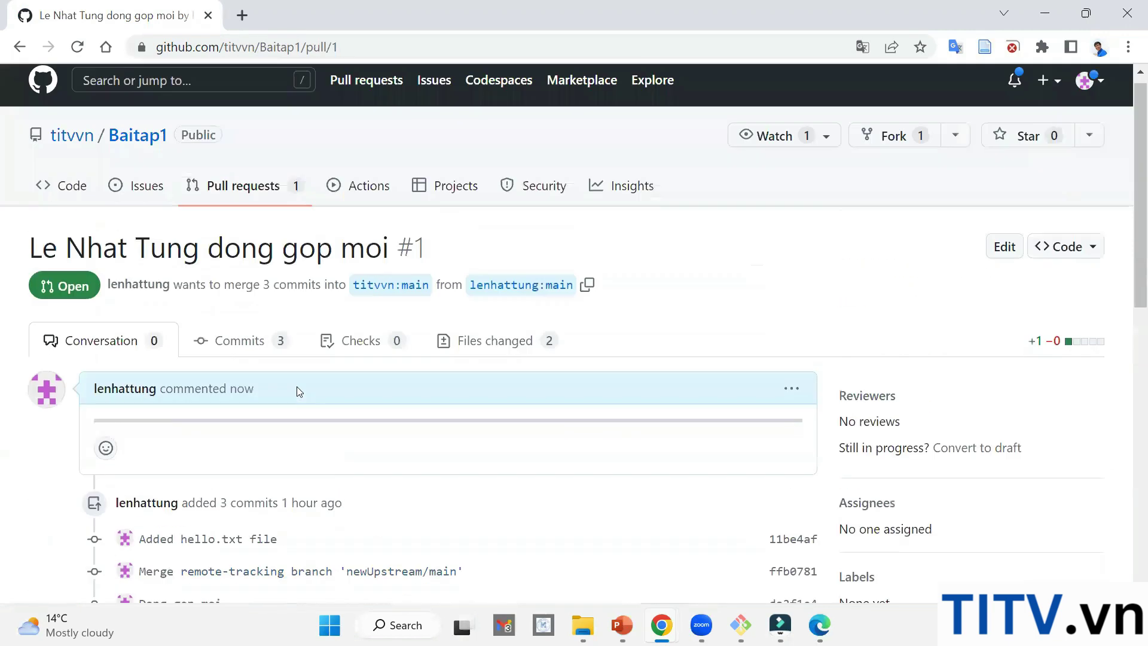
Step: Check which account is signed in and close the account list again
mouse_move(71, 150)
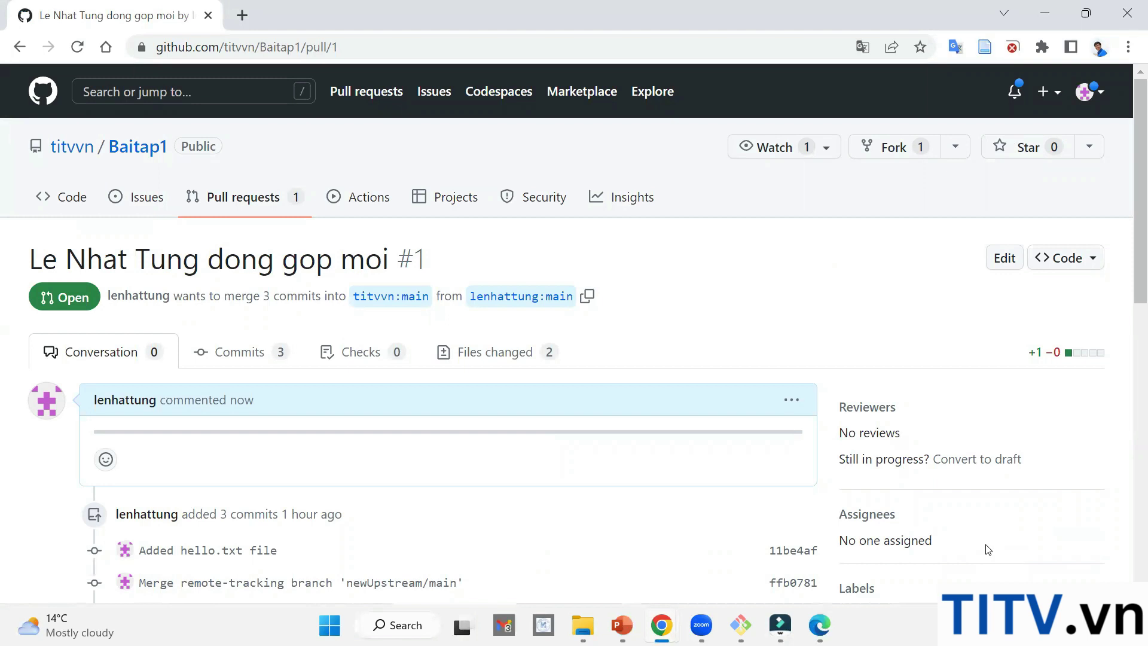
left_click(1084, 91)
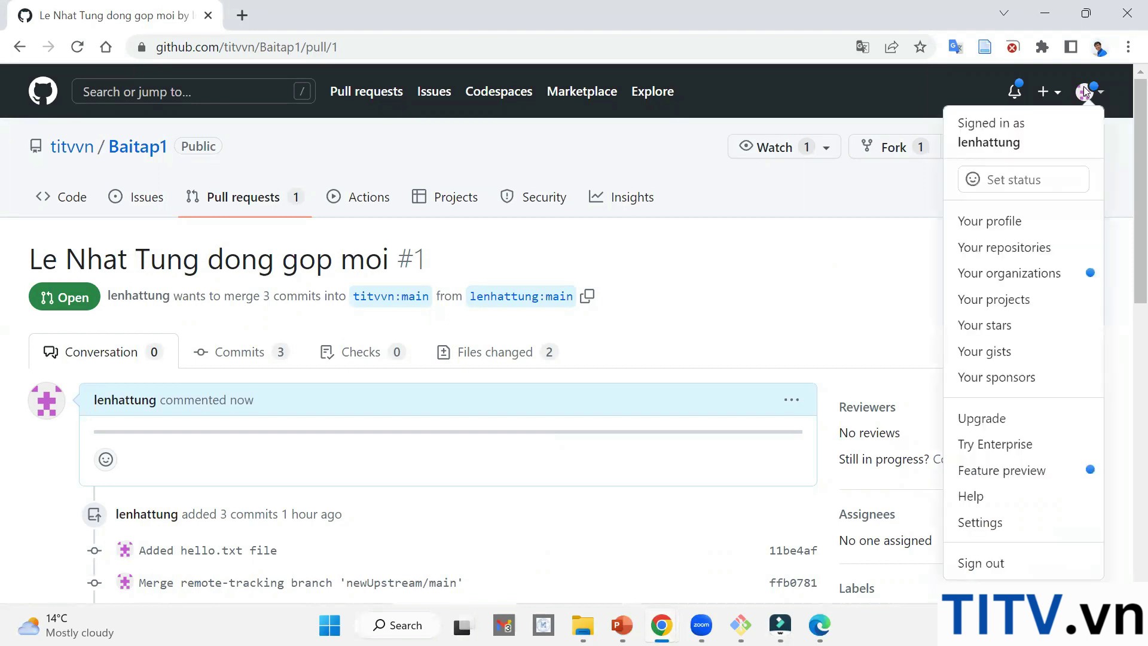
left_click(1084, 91)
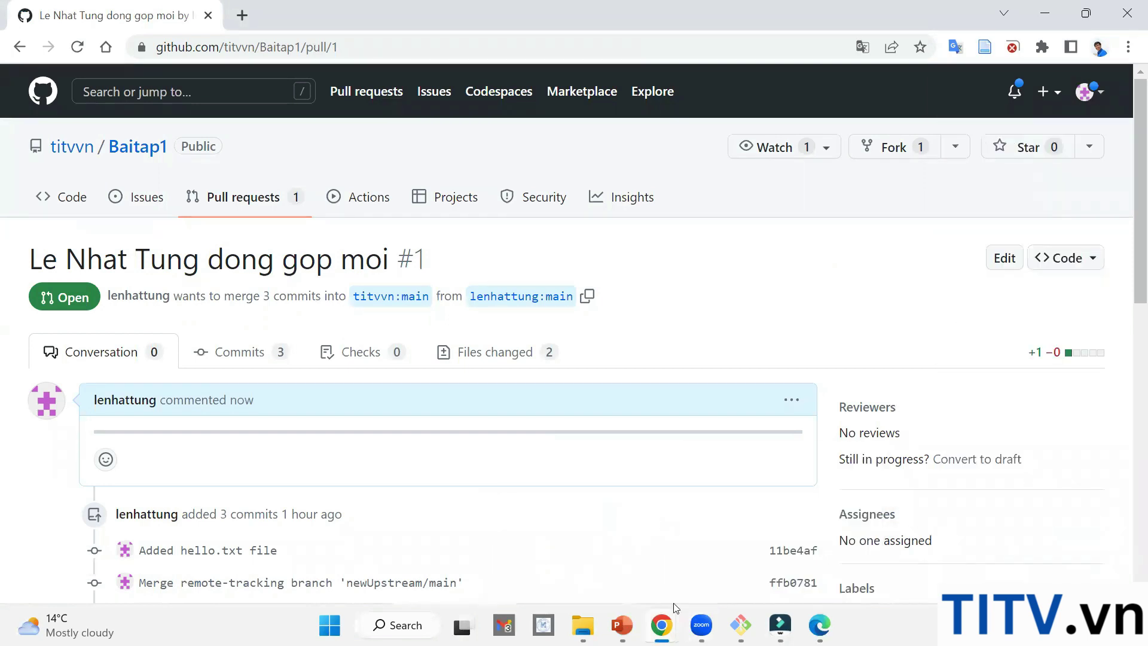
Step: Switch to the incognito browser window signed in as the repository owner and reload the titvvn/Baitap1 page
mouse_move(674, 609)
left_click(466, 525)
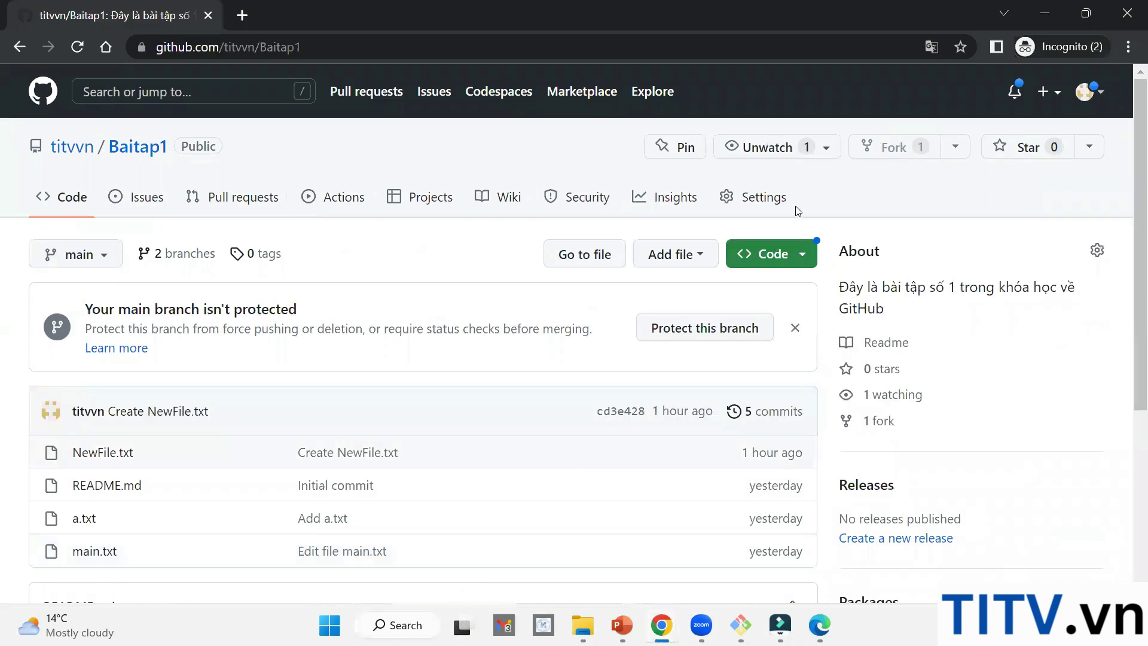
left_click(76, 47)
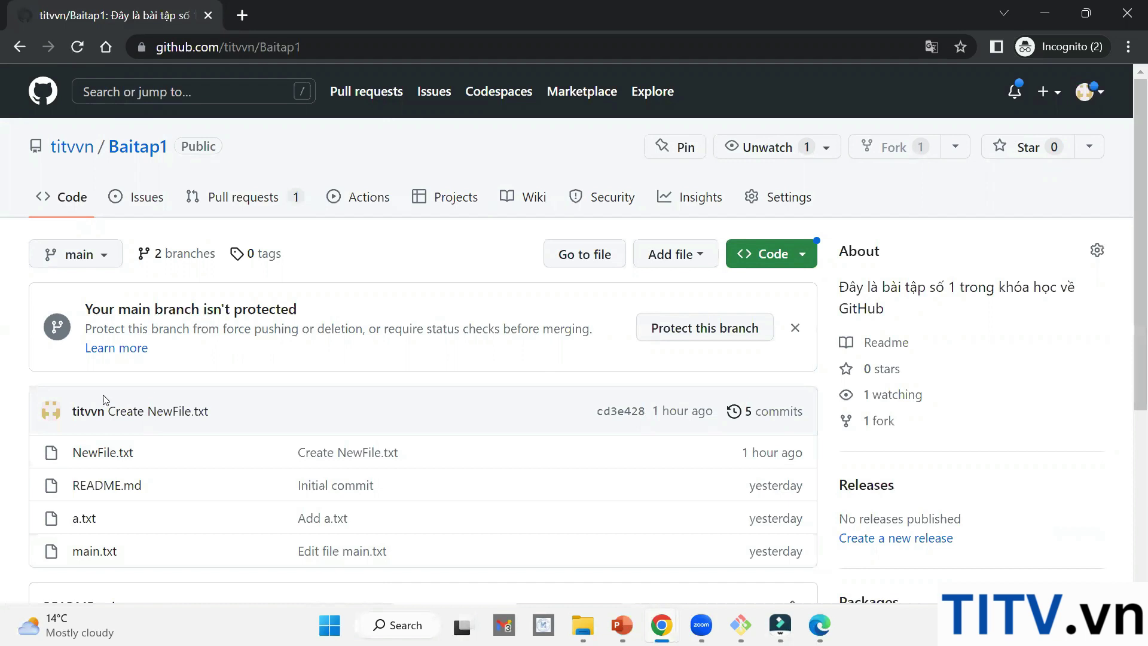
scroll(225, 366, "down", 1)
scroll(226, 367, "up", 1)
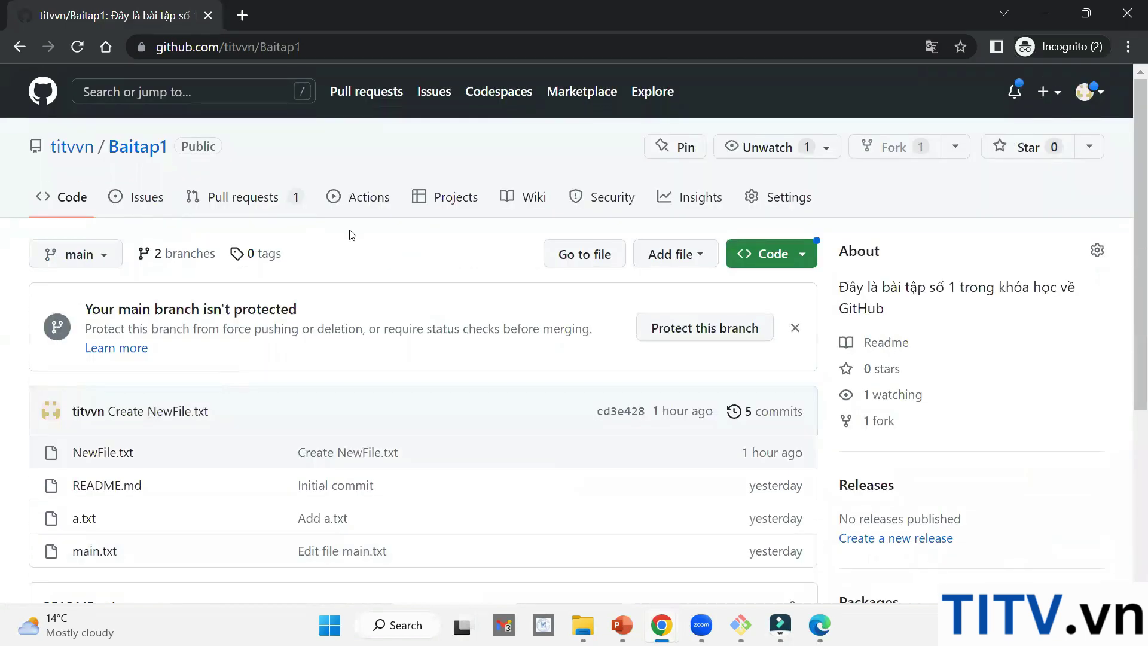
Step: Open the contributor's "dong gop moi" pull request from the pull requests of titvvn/Baitap1
left_click(251, 197)
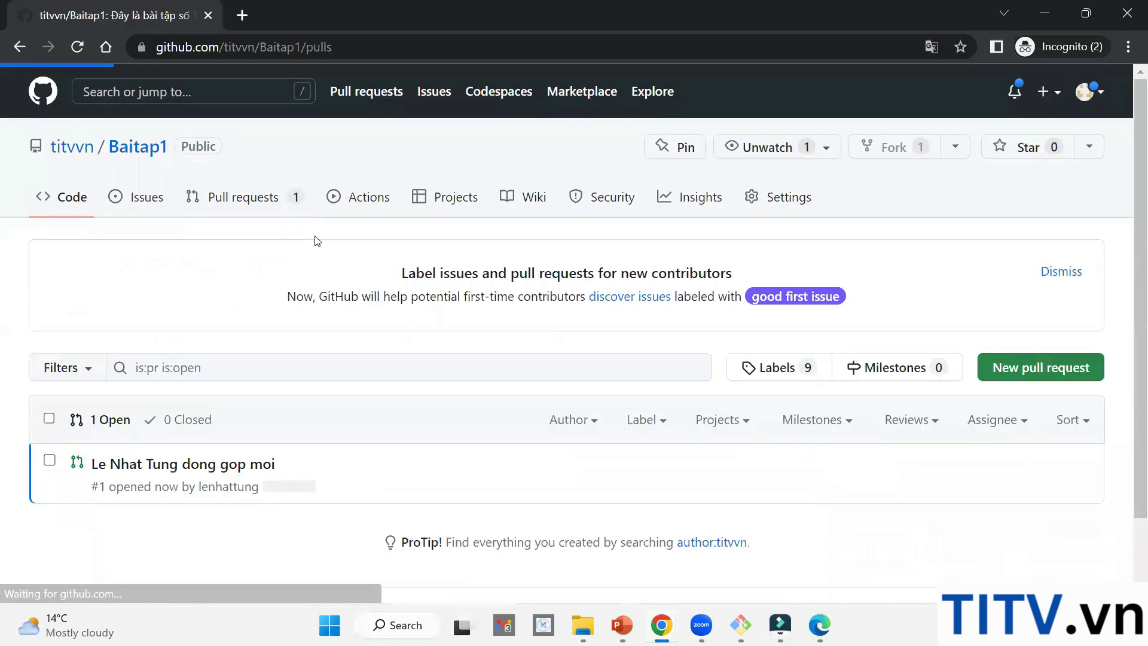
mouse_move(99, 478)
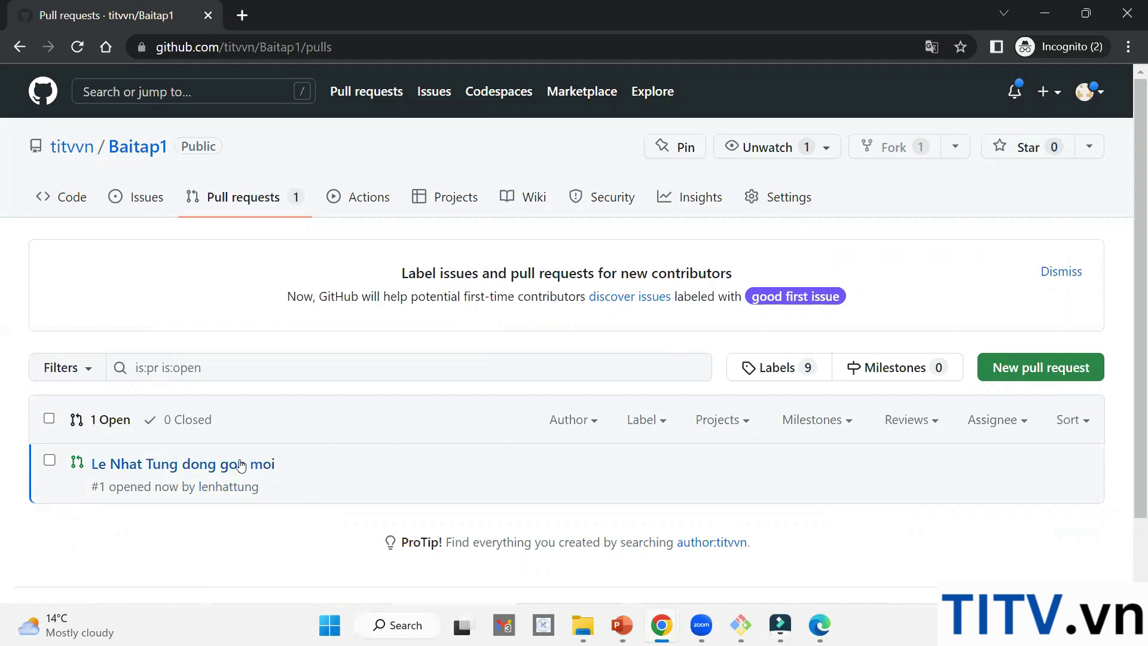
left_click(192, 463)
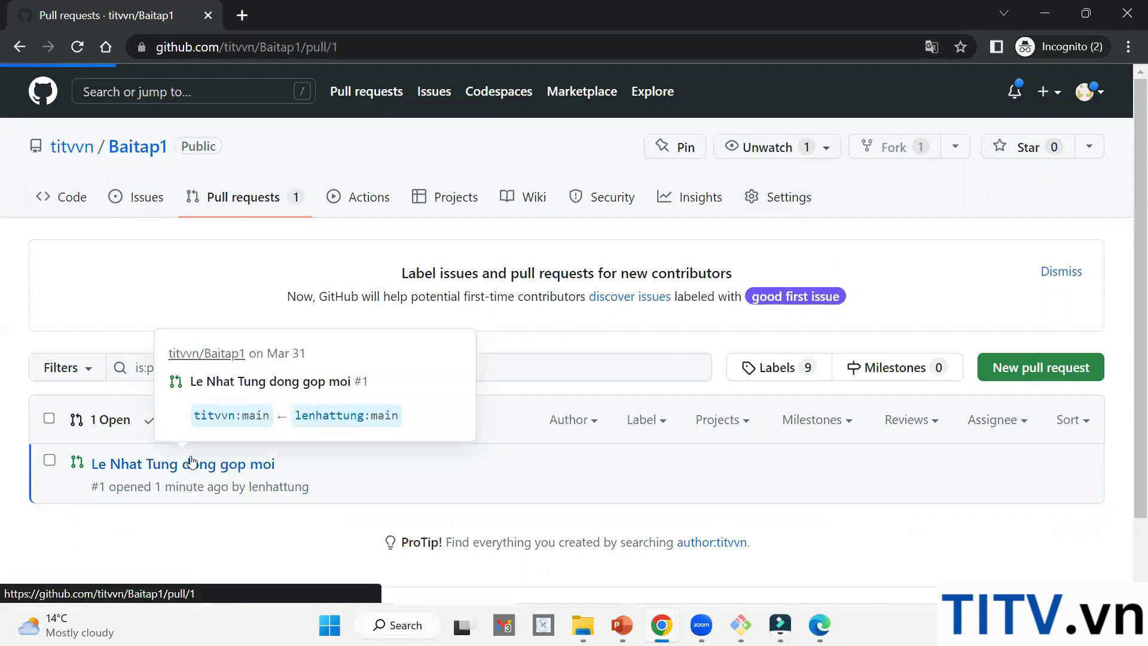
Step: Review the pull request's commits and merge section, dismissing the first-contribution notice
scroll(404, 416, "down", 4)
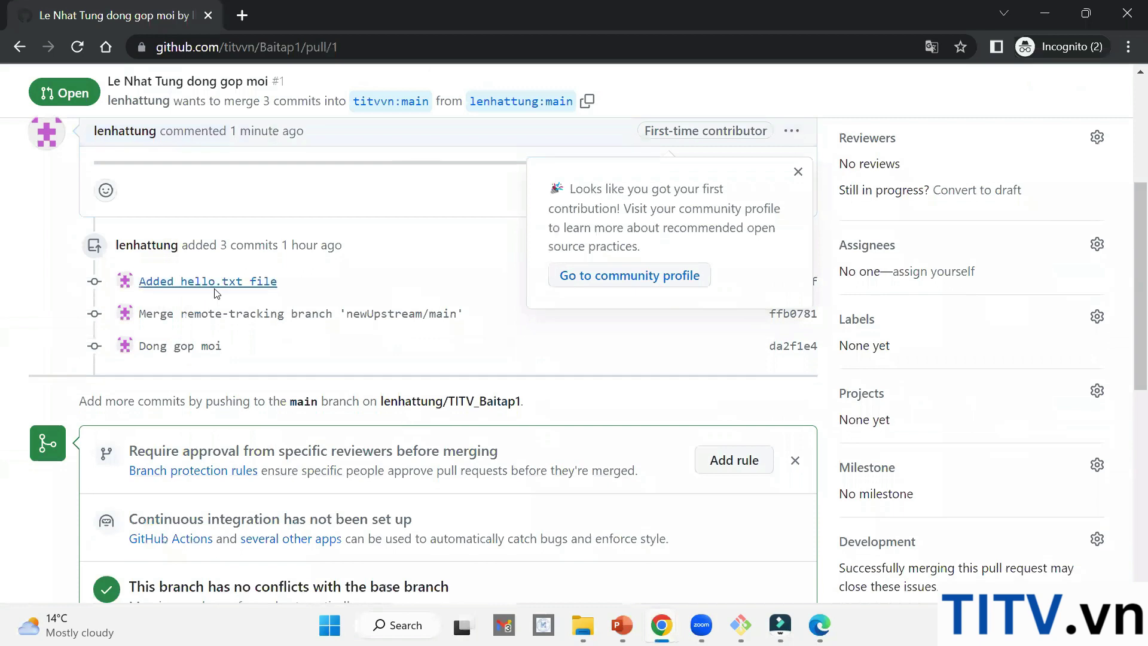
scroll(164, 550, "up", 3)
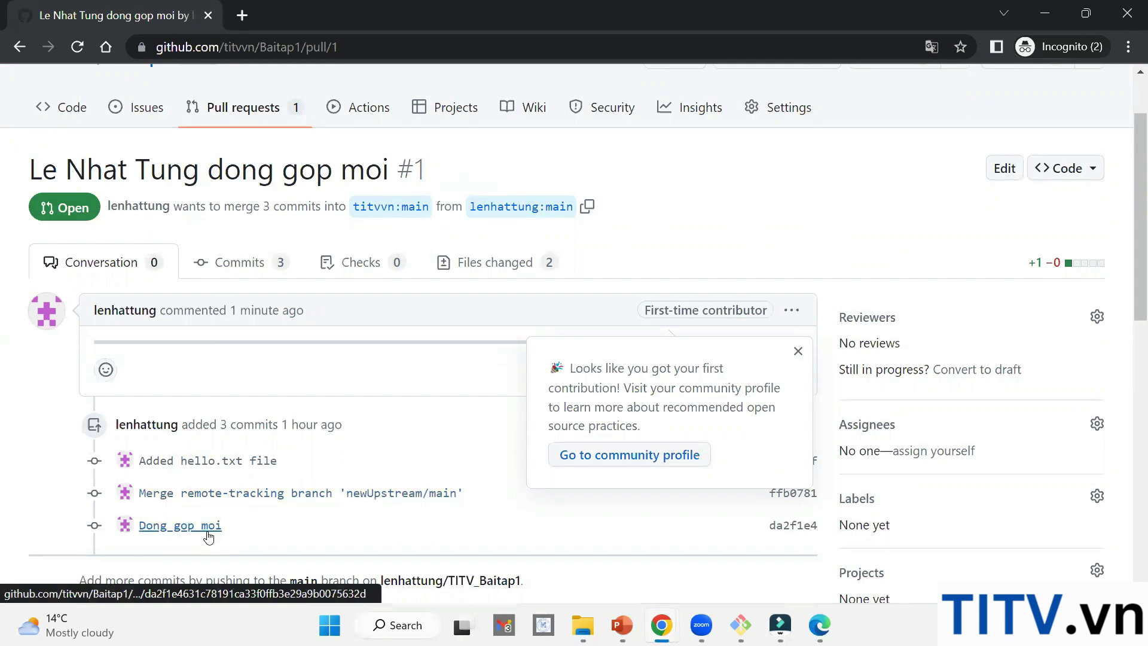
scroll(261, 524, "down", 3)
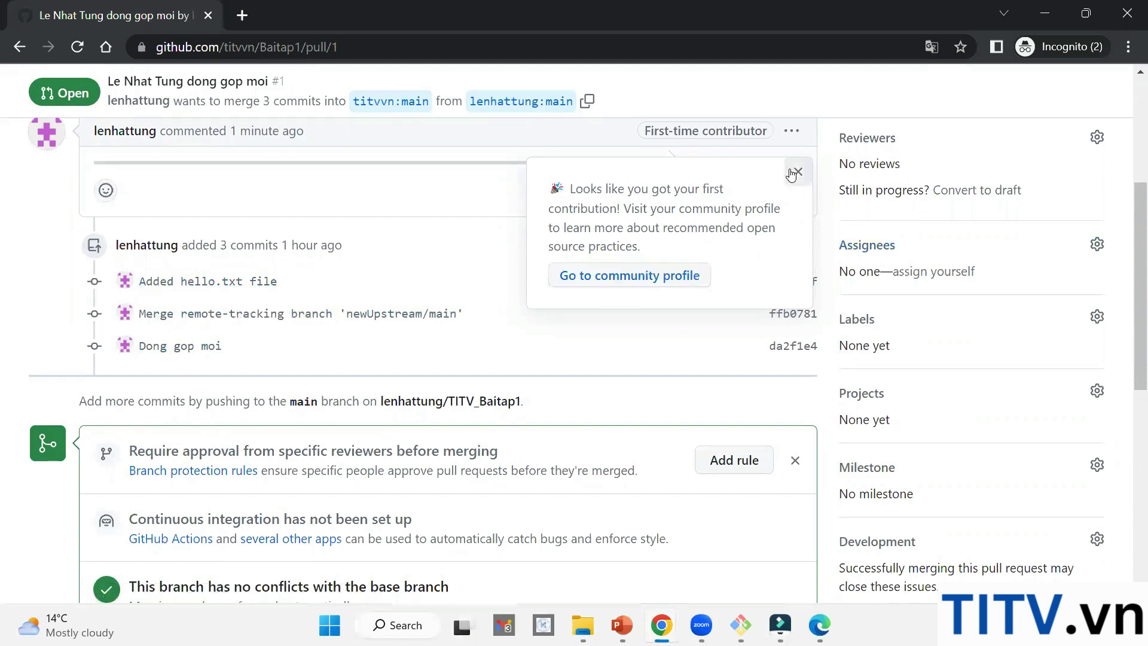
left_click(793, 176)
scroll(260, 374, "down", 5)
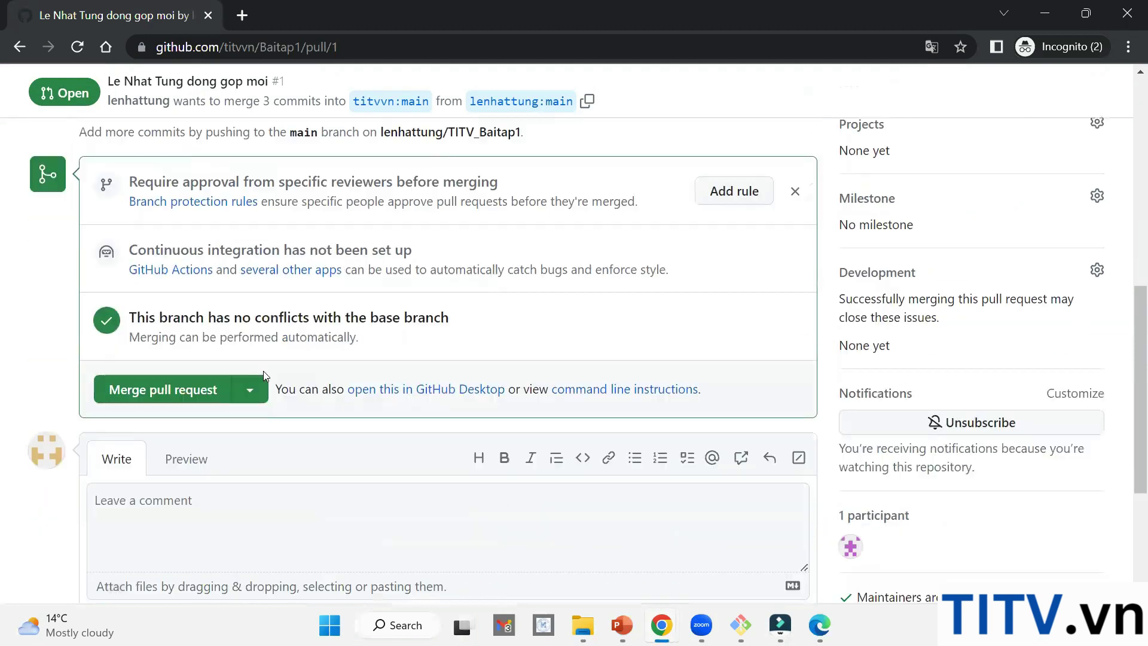
scroll(269, 377, "up", 8)
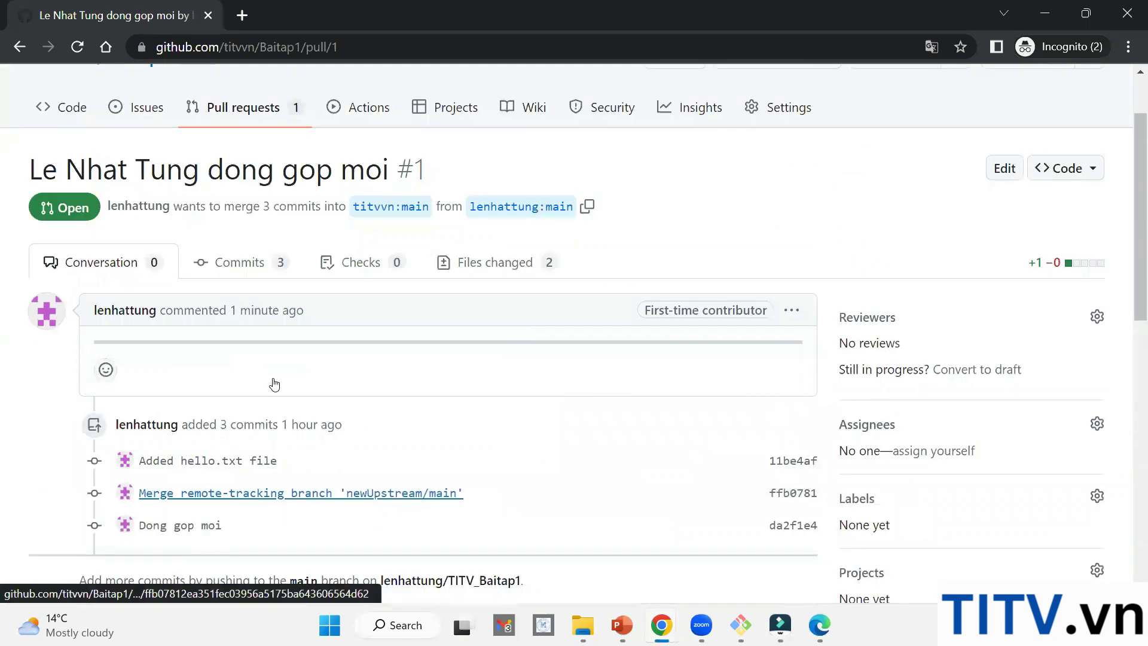
Step: Inspect the file changes in the "Added hello.txt file" commit and return to the pull request conversation
left_click(204, 464)
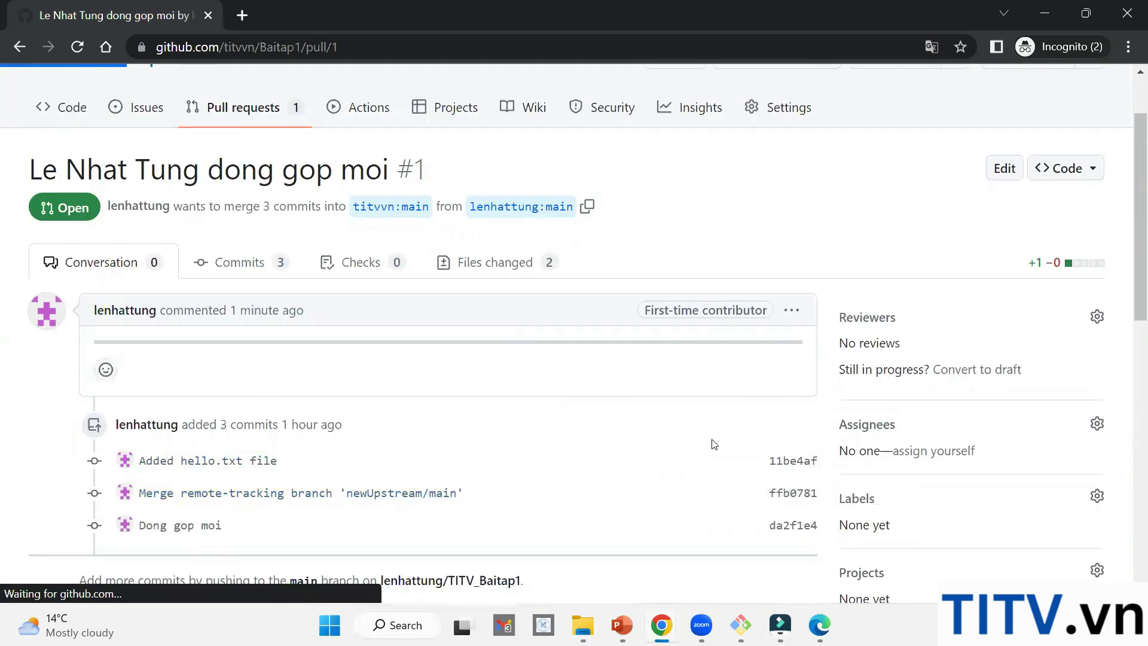
scroll(579, 459, "down", 3)
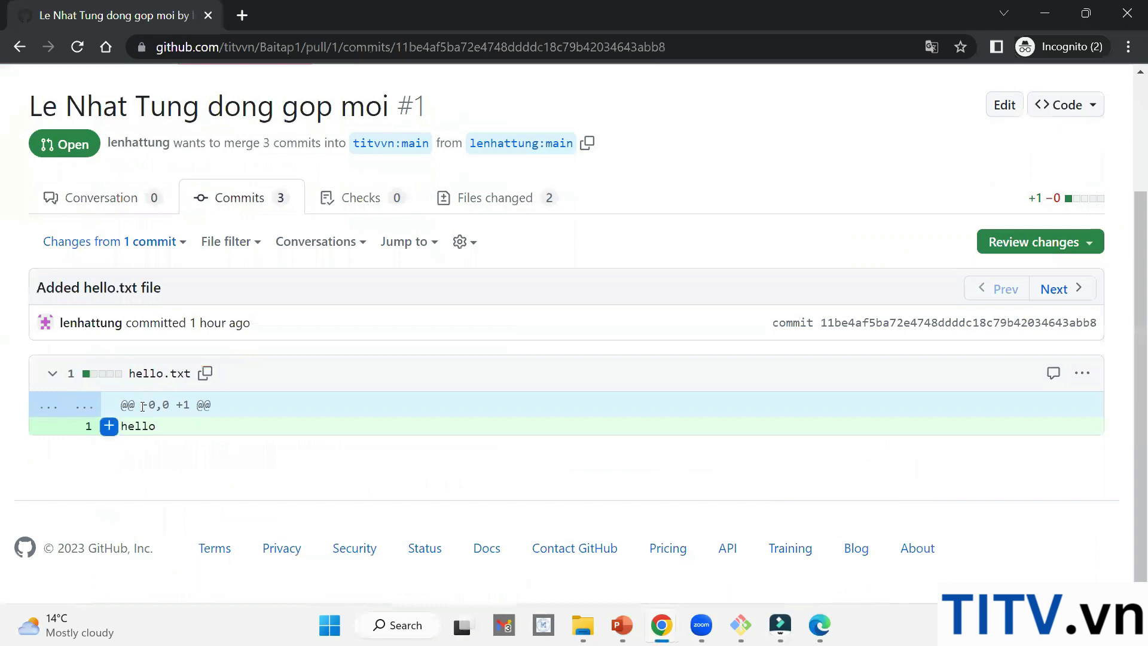
left_click(22, 47)
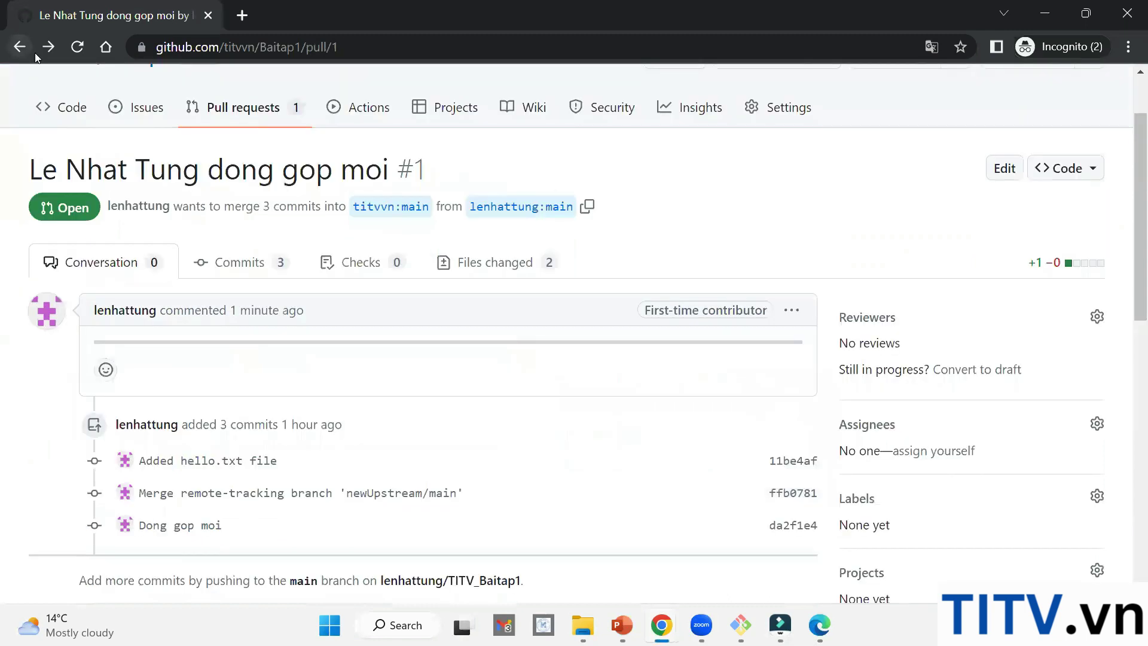
Step: Inspect the file added by the "Dong gop moi" commit and return to the pull request conversation
left_click(202, 525)
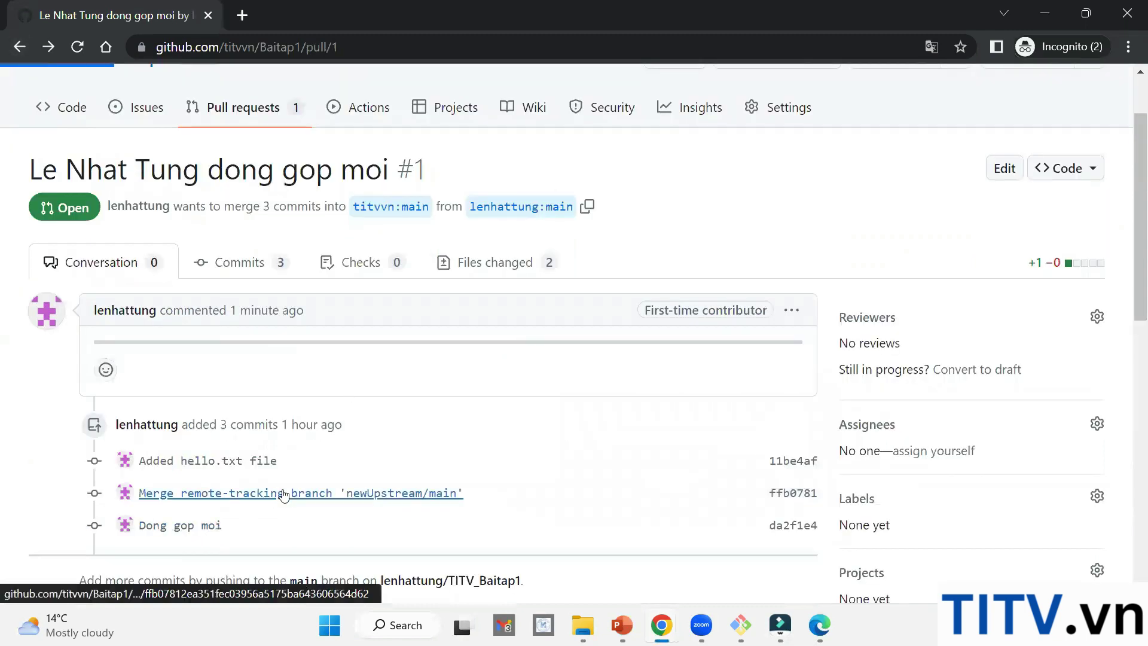
scroll(299, 489, "down", 2)
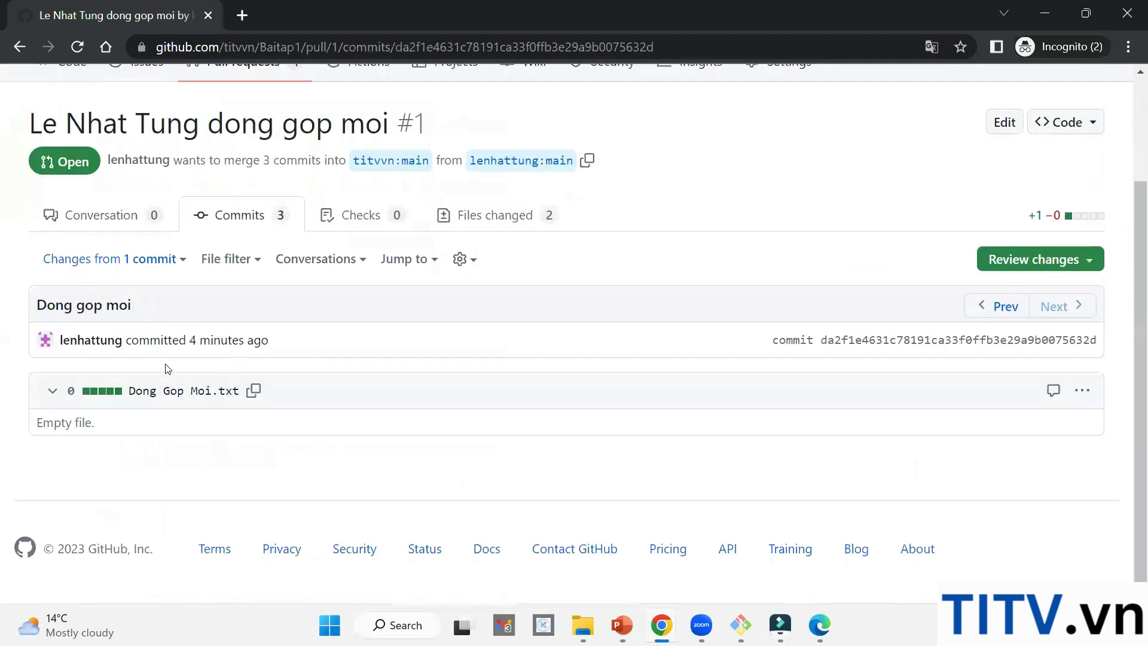
left_click(21, 48)
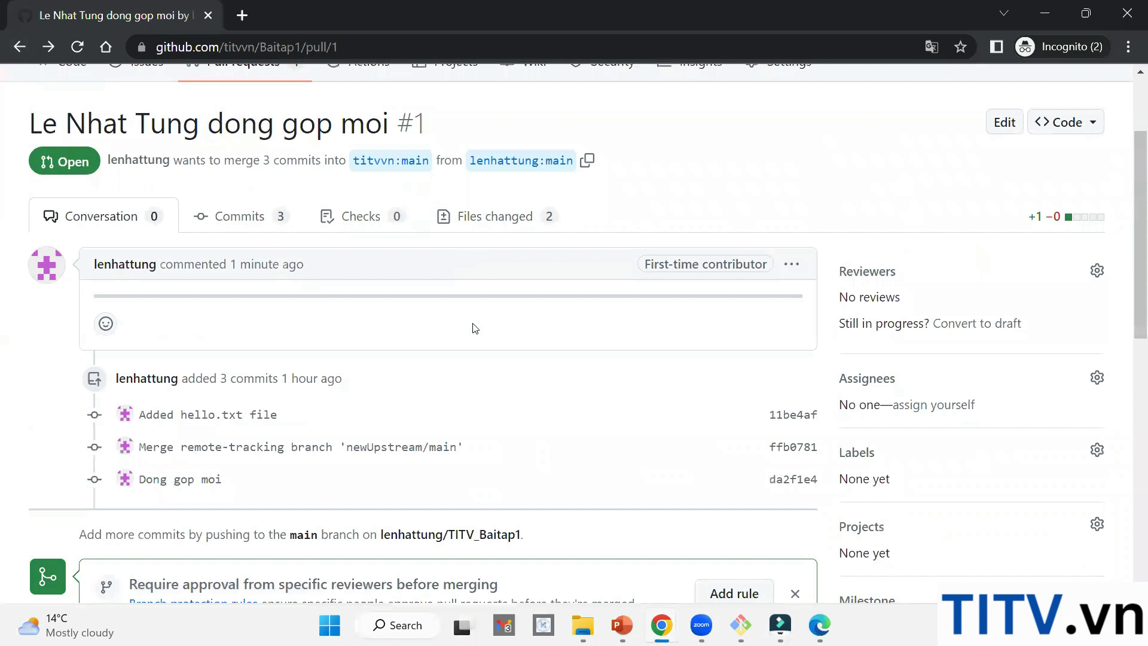
Step: Check the available merge methods and start merging the pull request with the "Create a merge commit" method
scroll(478, 328, "down", 2)
scroll(332, 258, "up", 4)
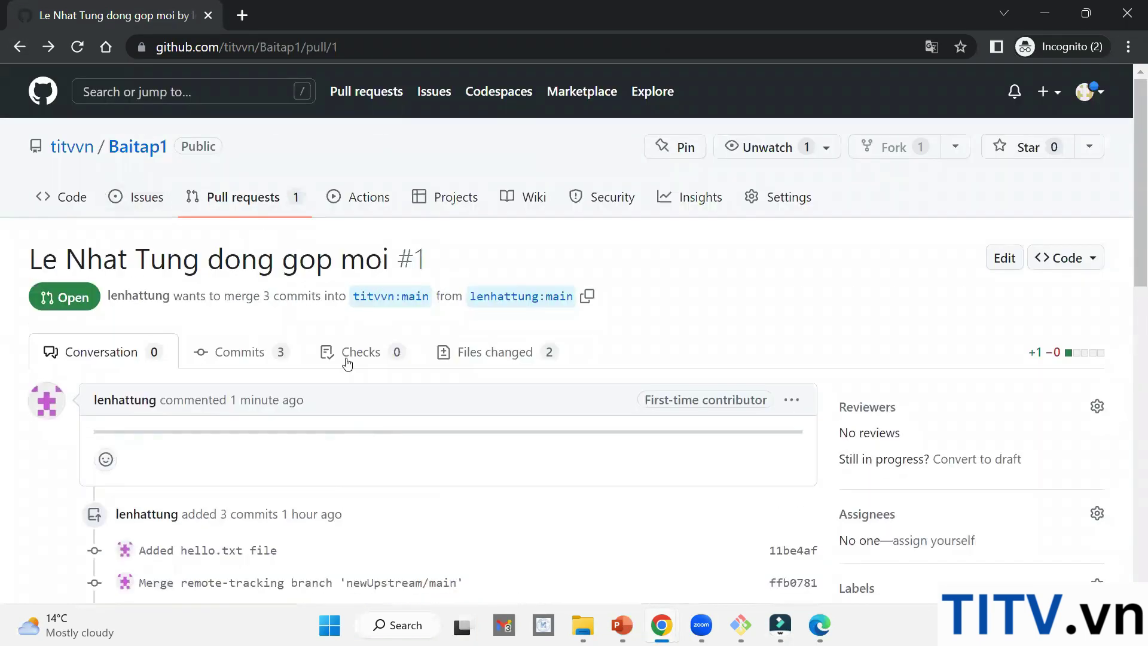
scroll(359, 379, "down", 5)
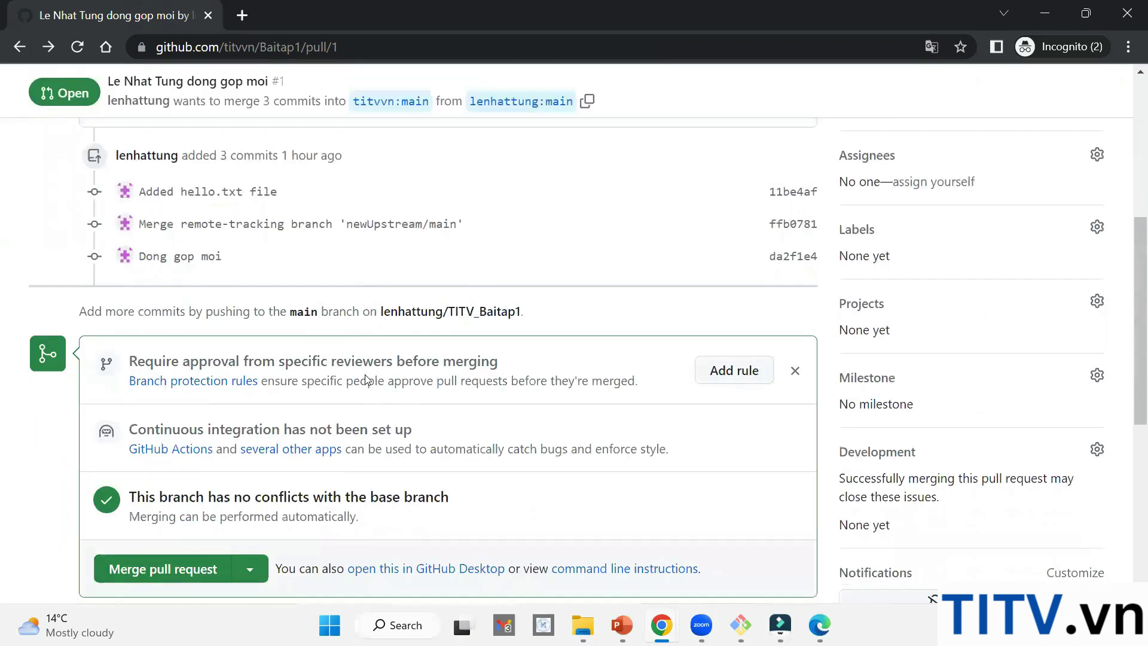
scroll(247, 464, "up", 5)
scroll(247, 464, "down", 5)
scroll(173, 525, "down", 1)
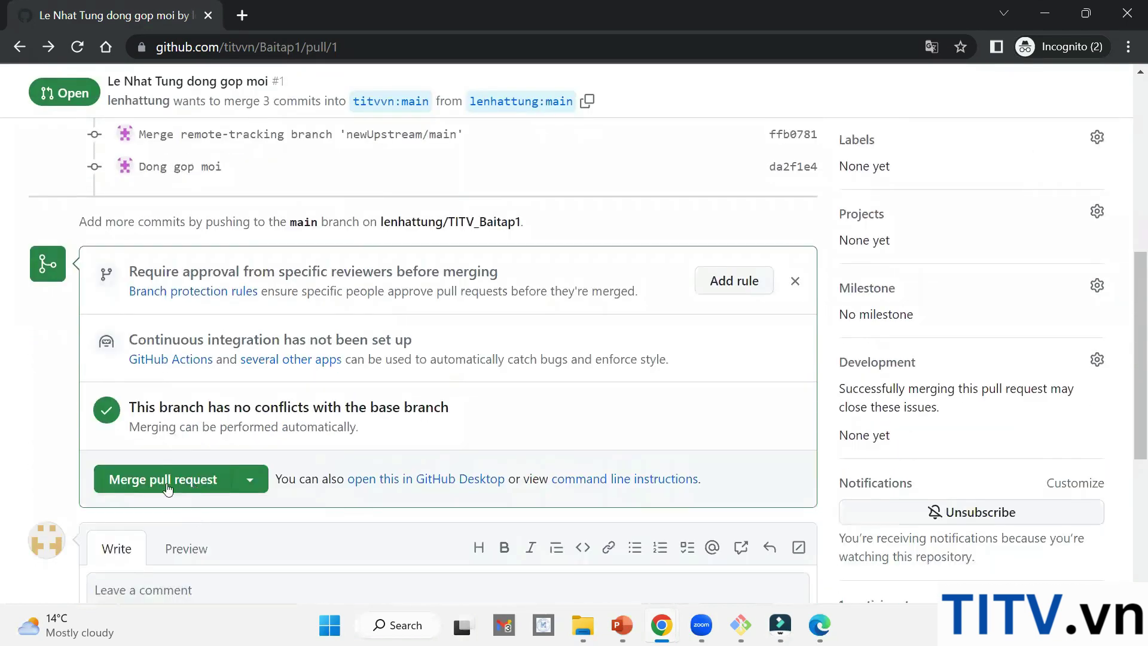
left_click(254, 483)
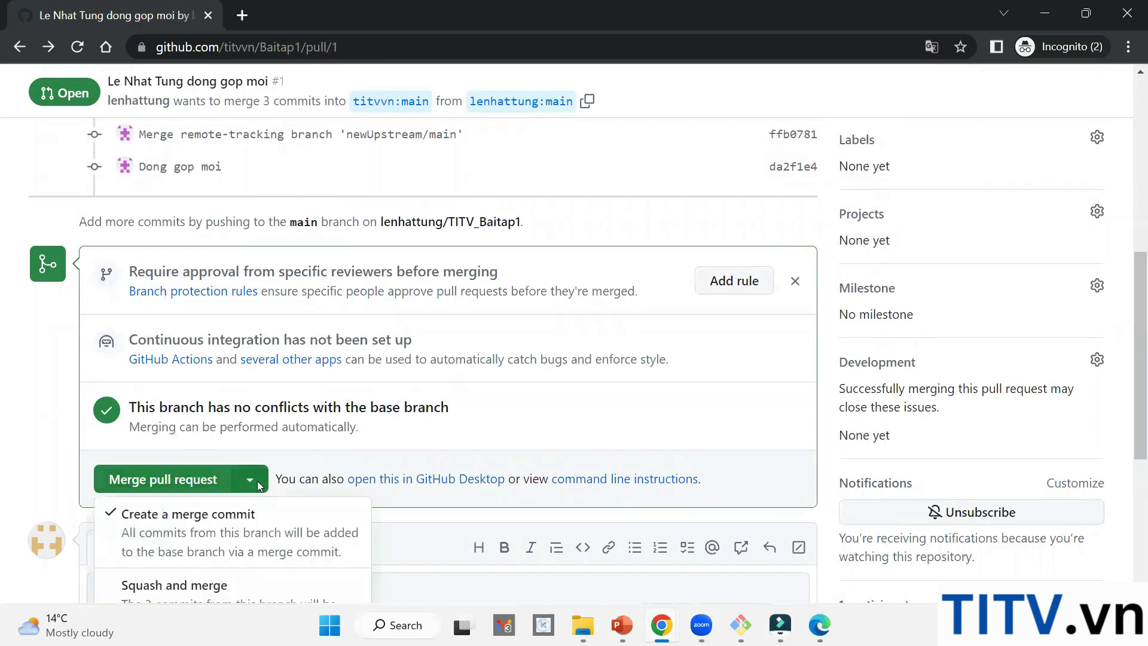
scroll(258, 484, "down", 5)
scroll(256, 436, "up", 3)
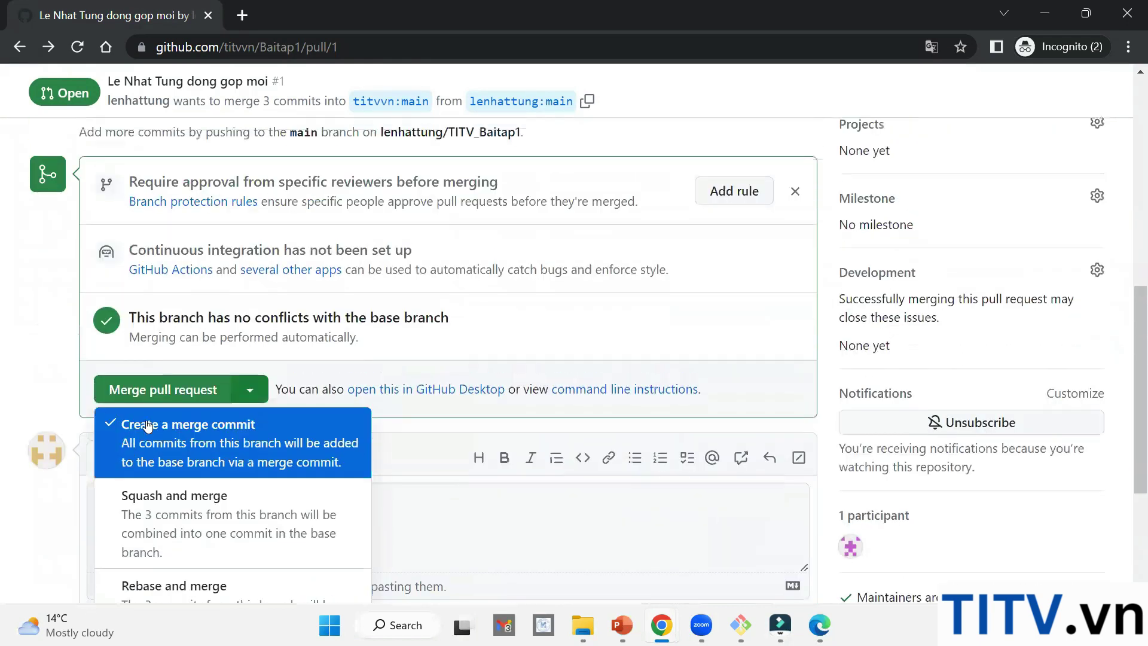
left_click(172, 389)
left_click(173, 388)
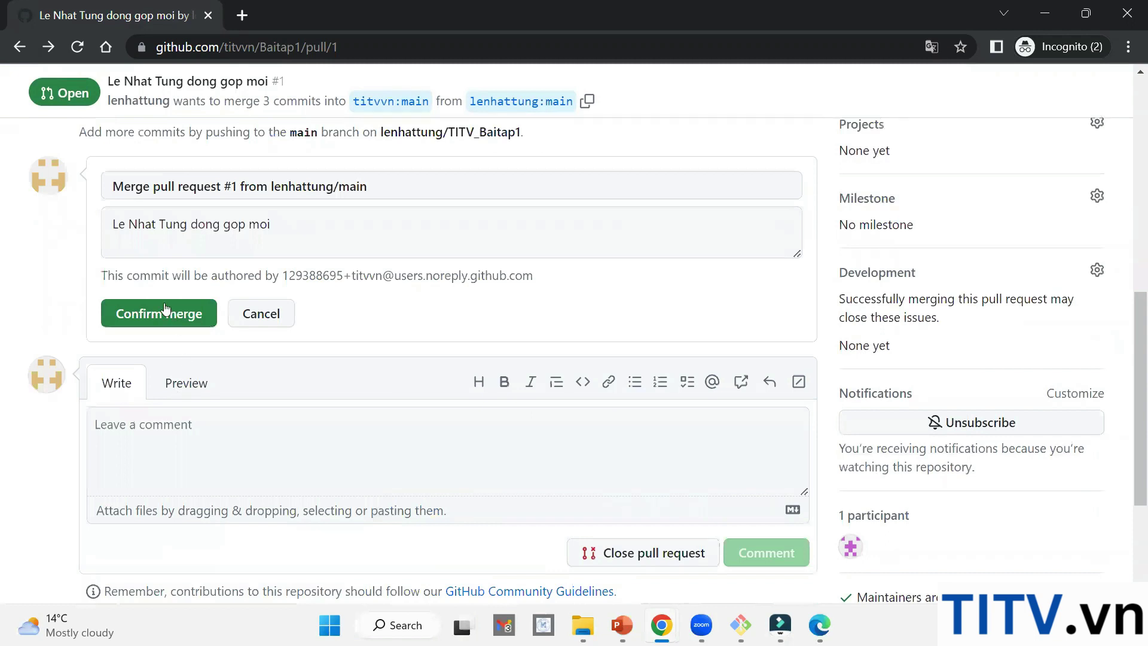
Step: Confirm the merge of pull request #1 into titvvn:main with the default commit message and review its merged conversation
left_click(226, 236)
left_click_drag(273, 224, 57, 223)
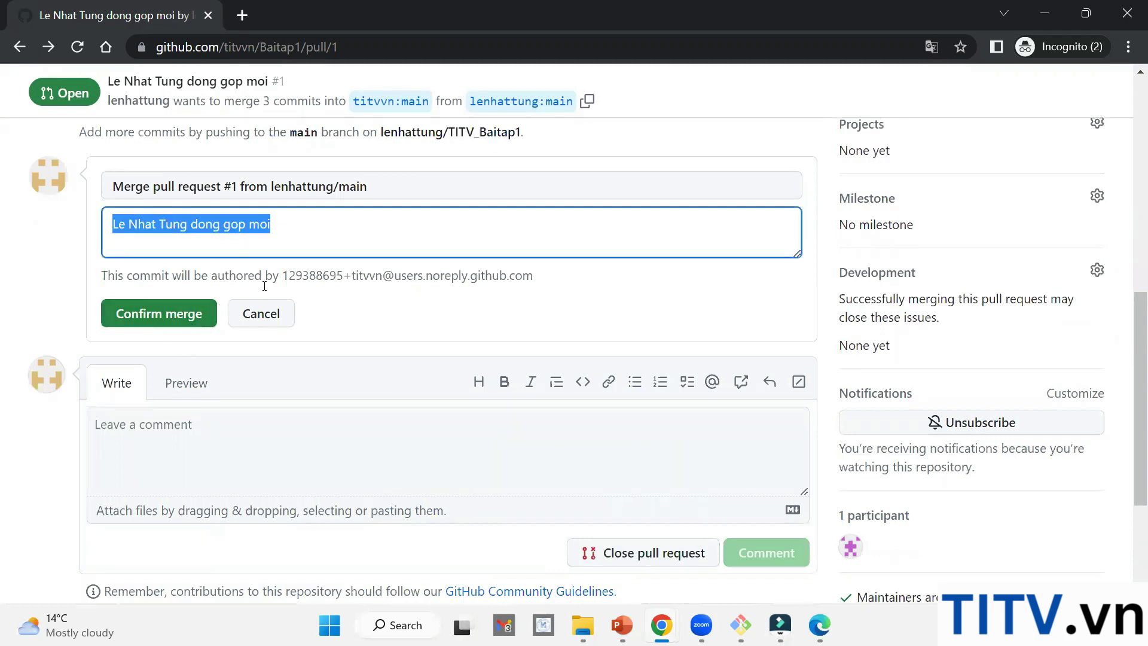
left_click(162, 316)
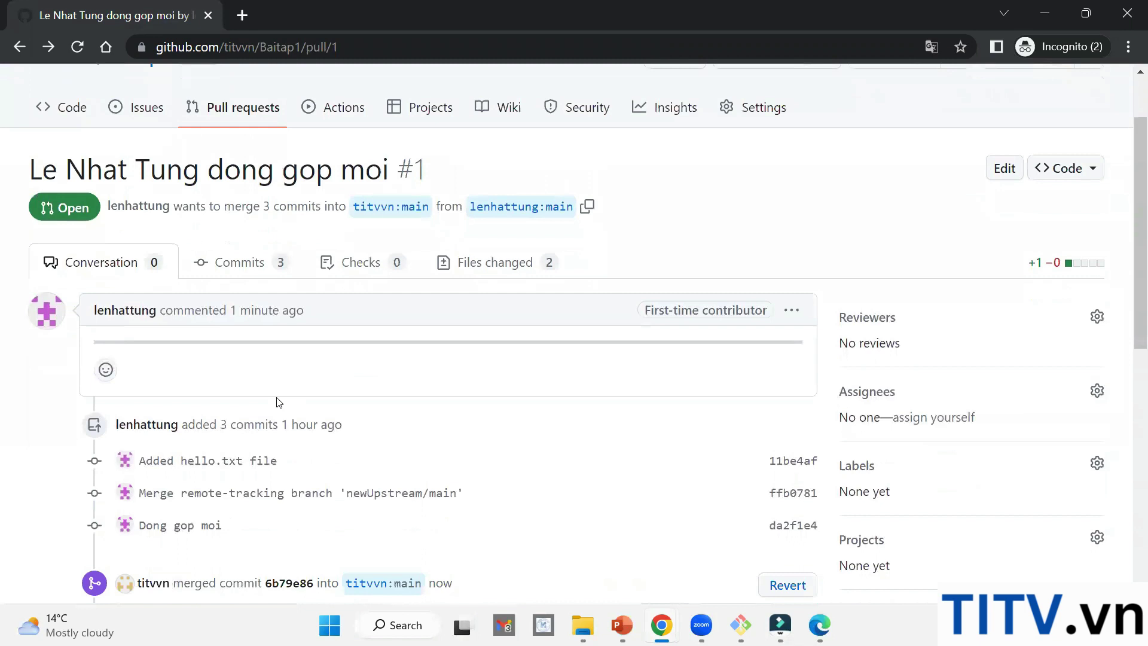
scroll(299, 389, "down", 7)
scroll(323, 376, "up", 4)
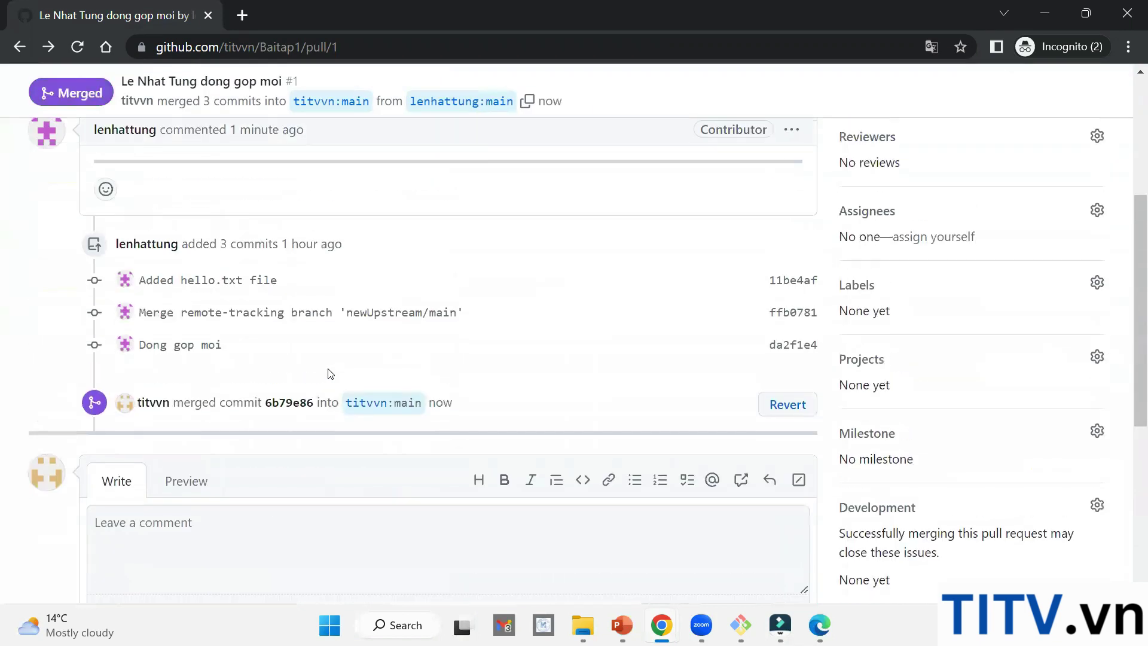
scroll(331, 374, "up", 5)
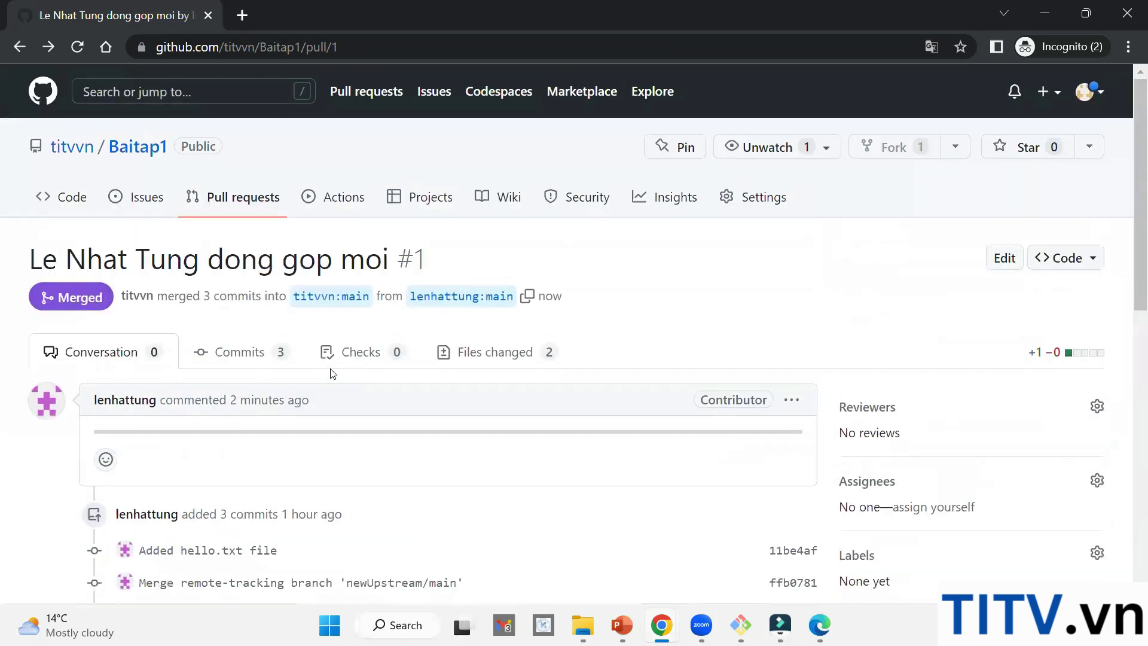
Step: Check the merged Dong Gop Moi.txt in the Baitap1 repository's file list and dismiss the notice about the unprotected main branch
left_click(67, 201)
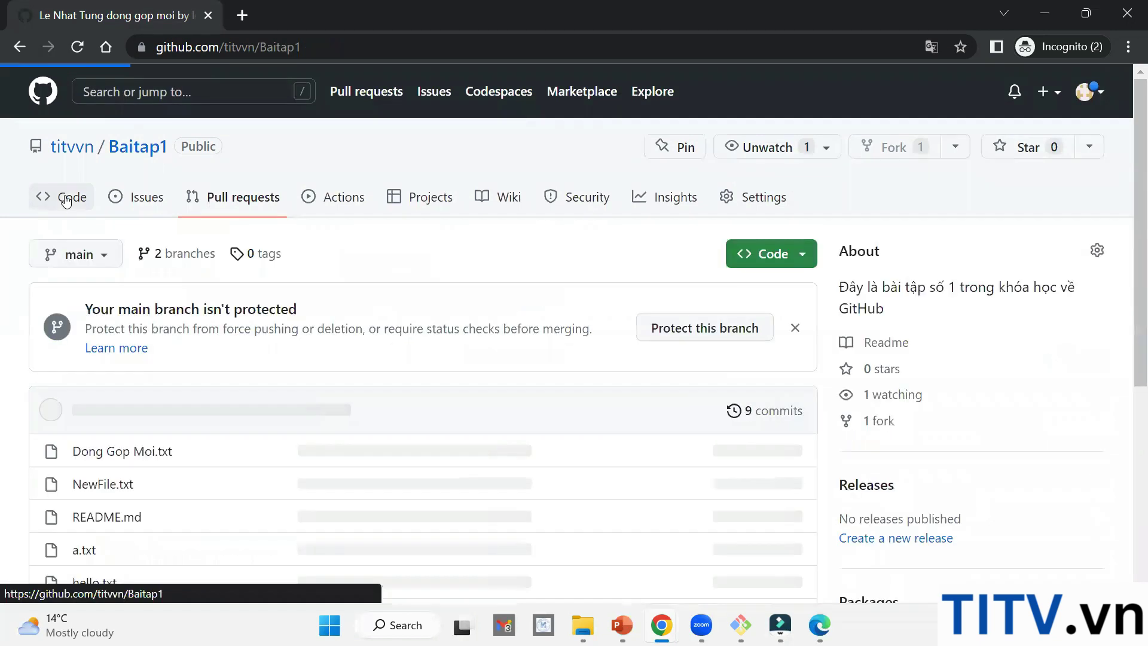
scroll(95, 315, "down", 1)
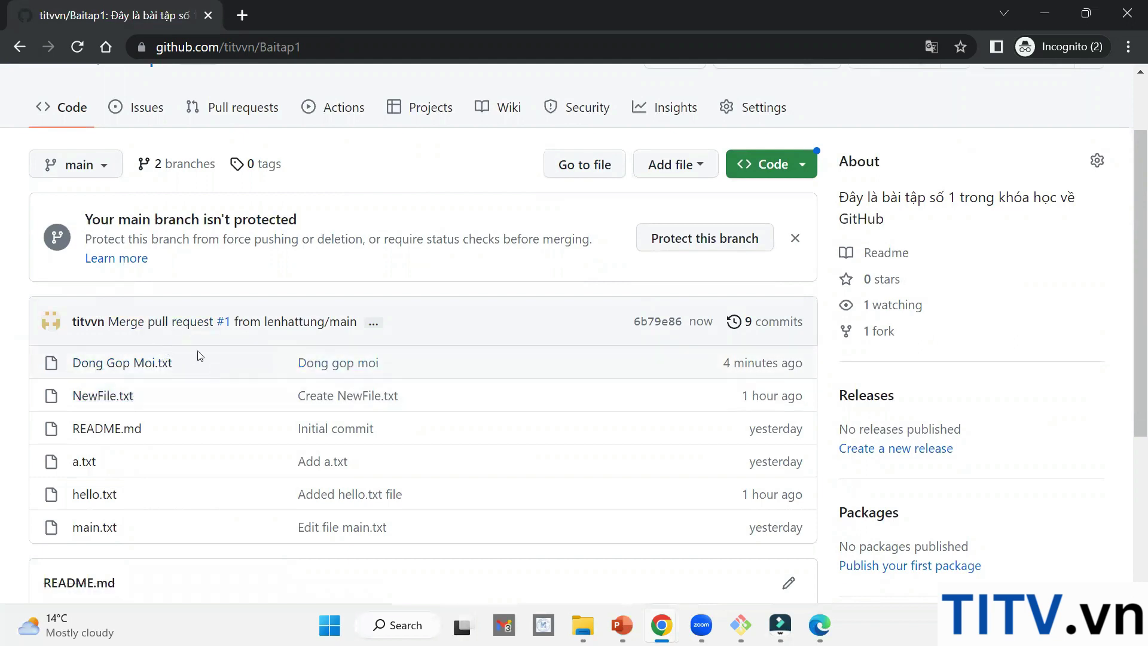
scroll(456, 378, "up", 1)
scroll(456, 379, "down", 1)
scroll(191, 299, "up", 1)
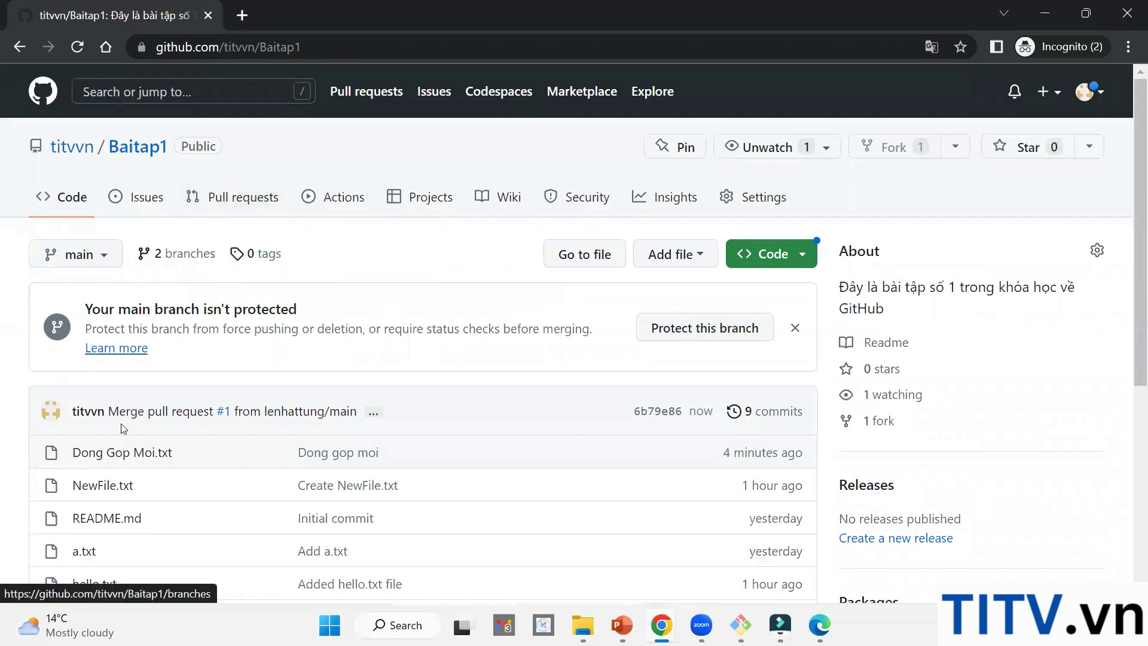
scroll(107, 432, "down", 1)
left_click_drag(220, 365, 73, 371)
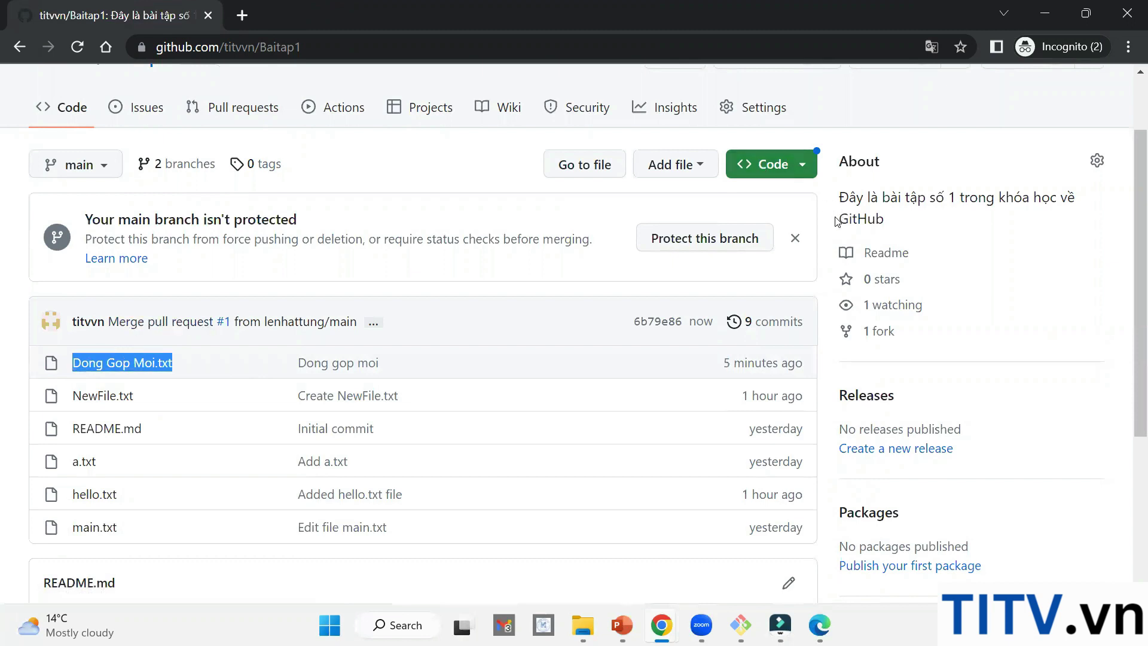
left_click(795, 239)
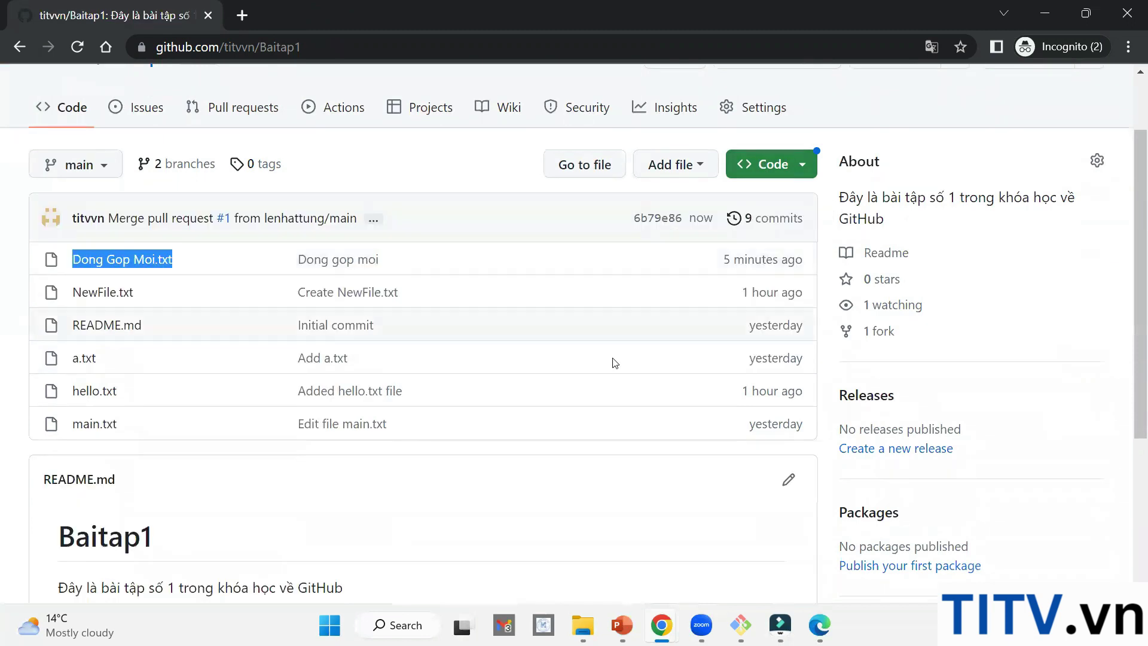
scroll(614, 360, "up", 2)
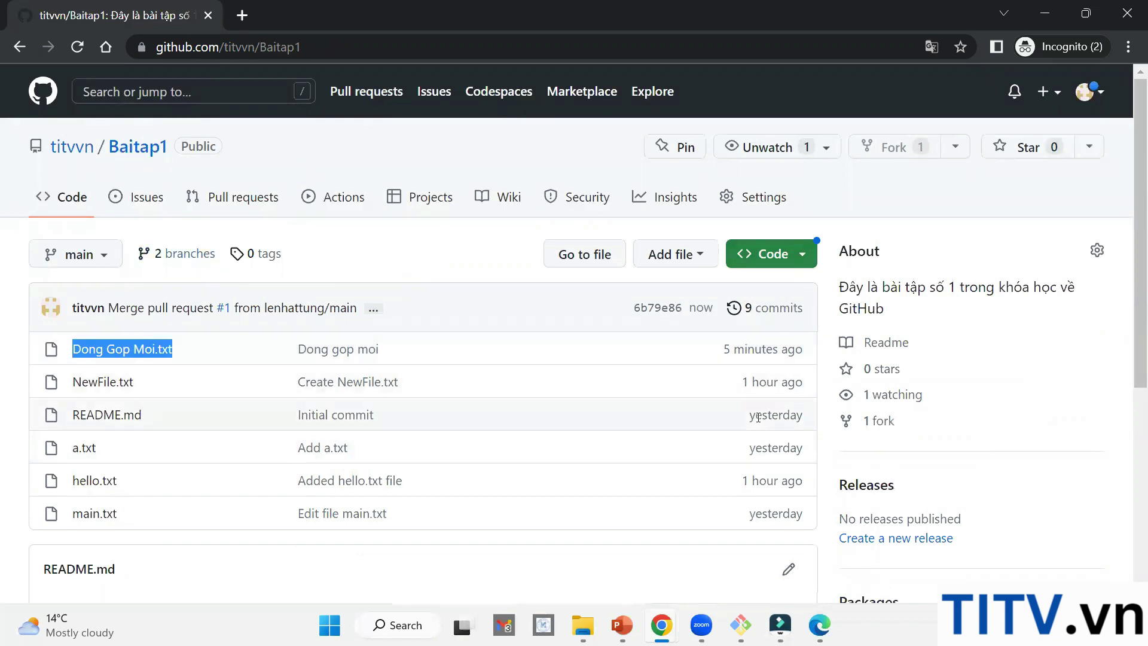
Step: Switch to PowerPoint and resize and reposition the text box with the git-request-pull documentation link on the Pull Request GitHub slide
left_click(744, 624)
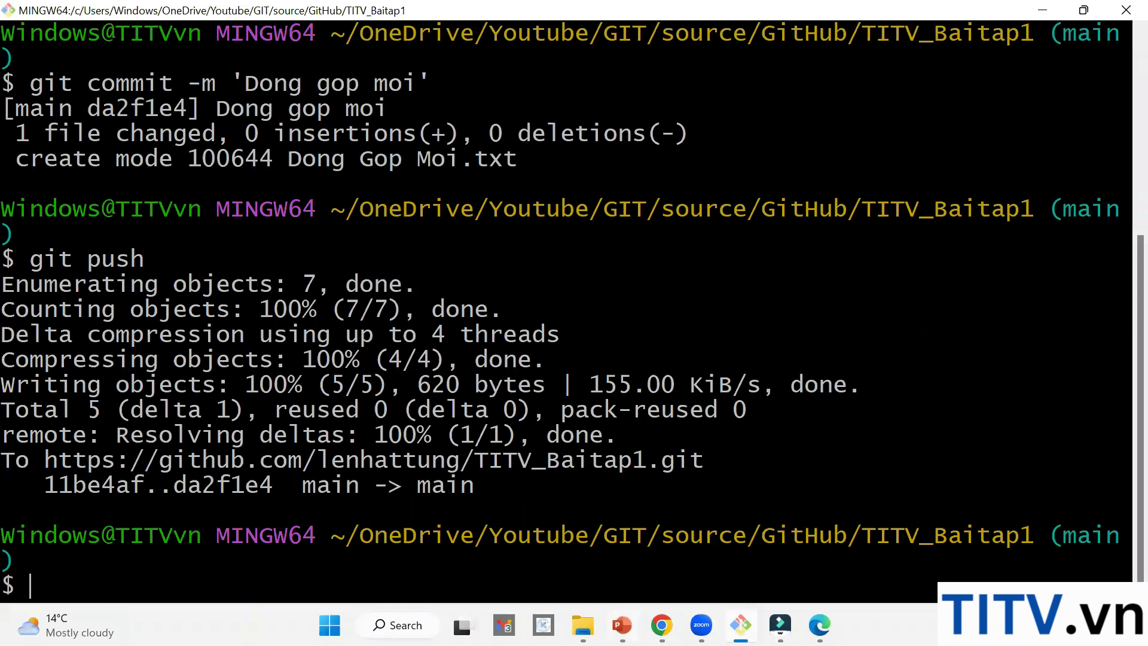
left_click(622, 624)
left_click(367, 518)
left_click(498, 520)
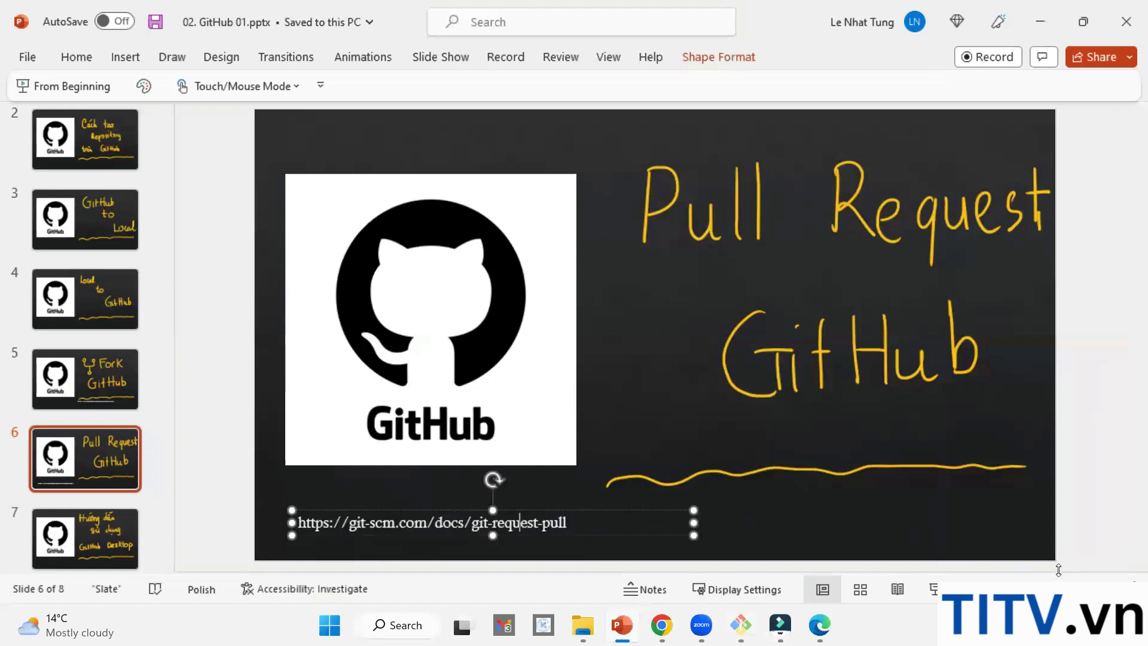
left_click(980, 552)
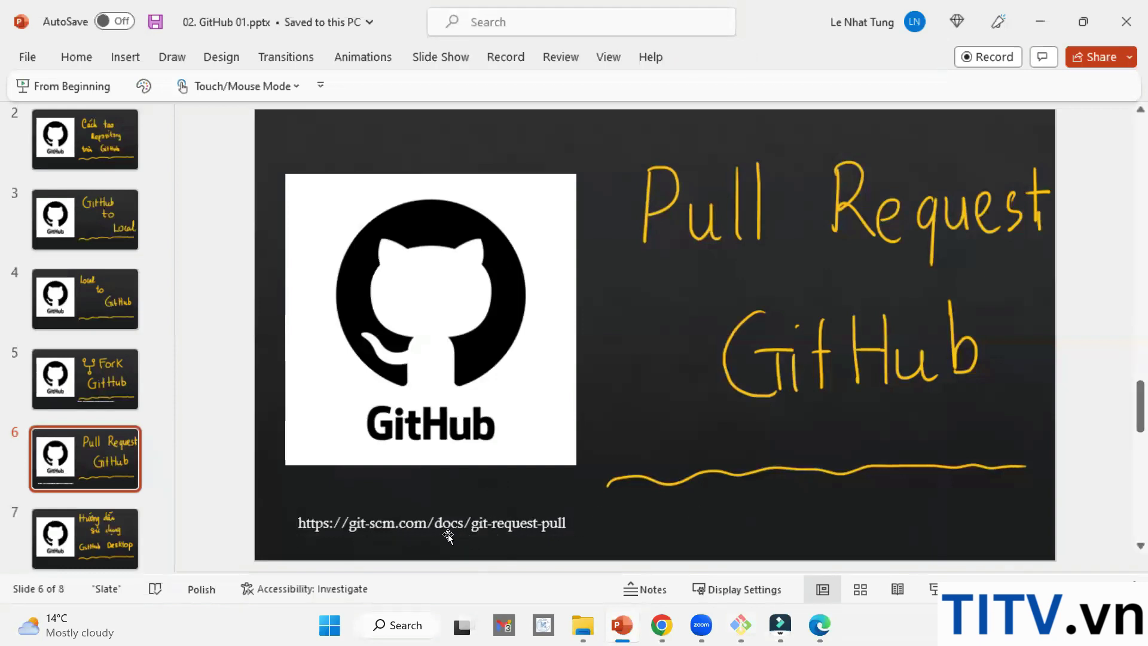
left_click(533, 524)
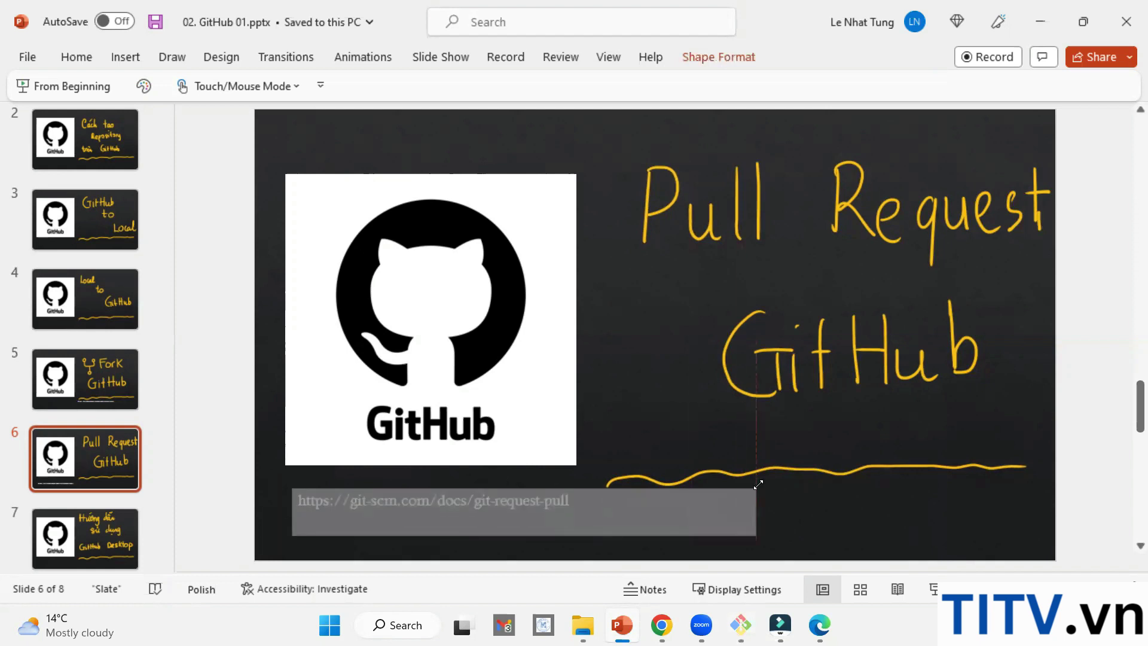
key("Escape")
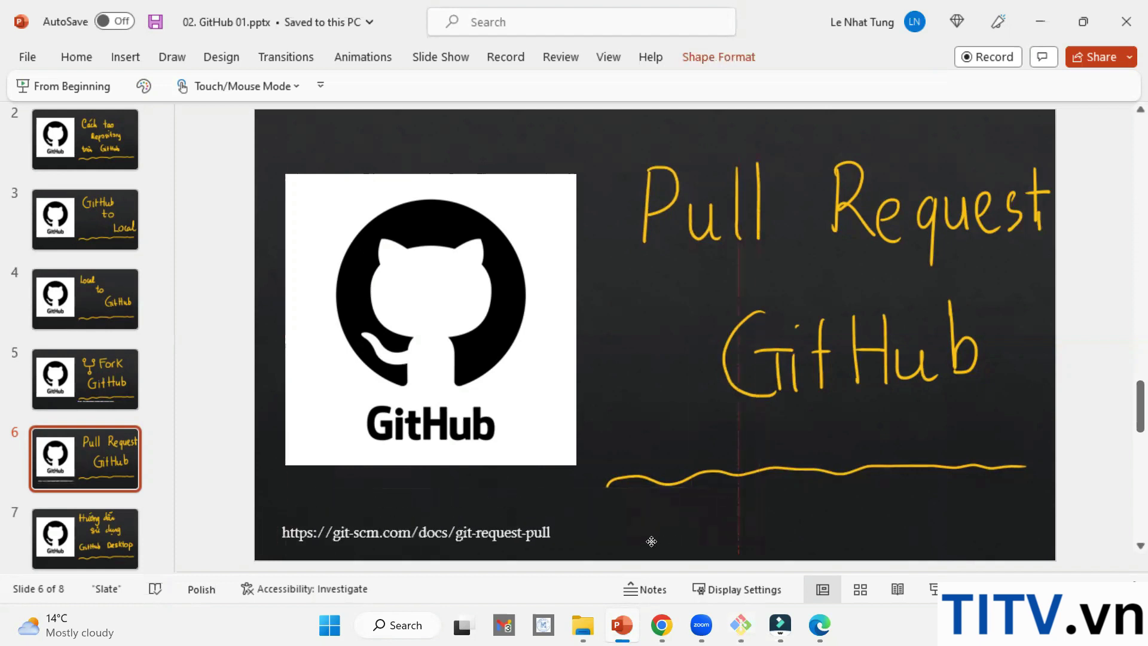